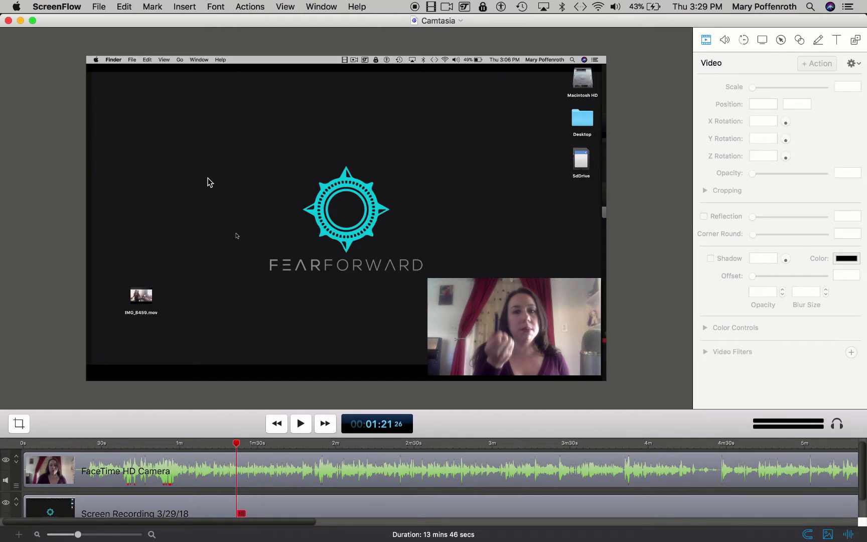
Step: Switch to QuickTime Player and look at its options for creating new movie, audio and screen recordings
mouse_move(218, 530)
left_click(221, 517)
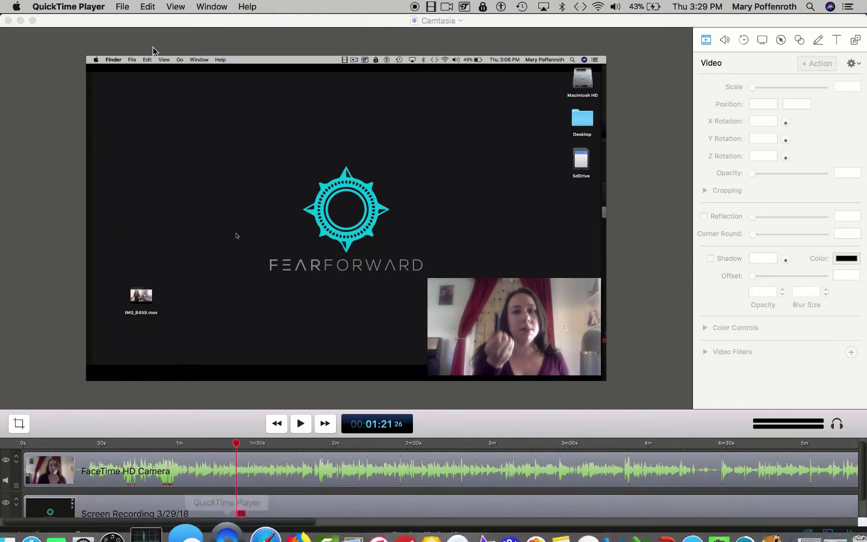
left_click(126, 6)
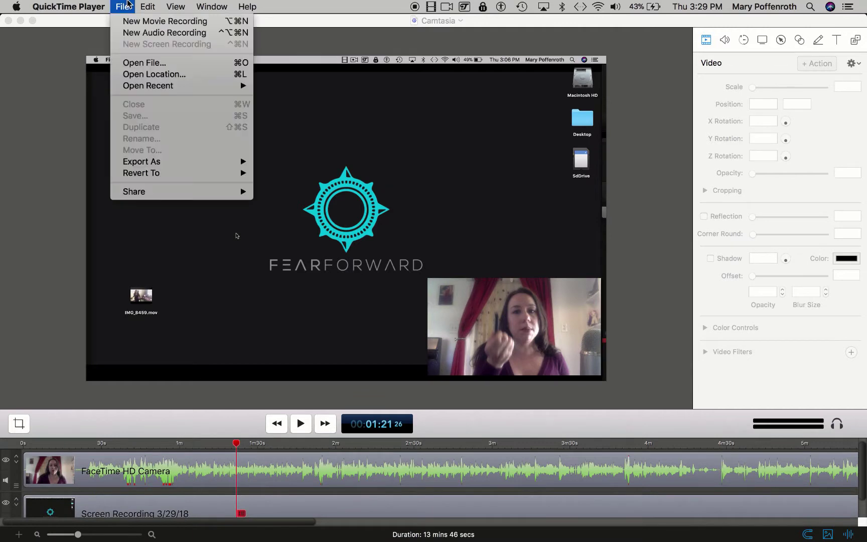
left_click(24, 132)
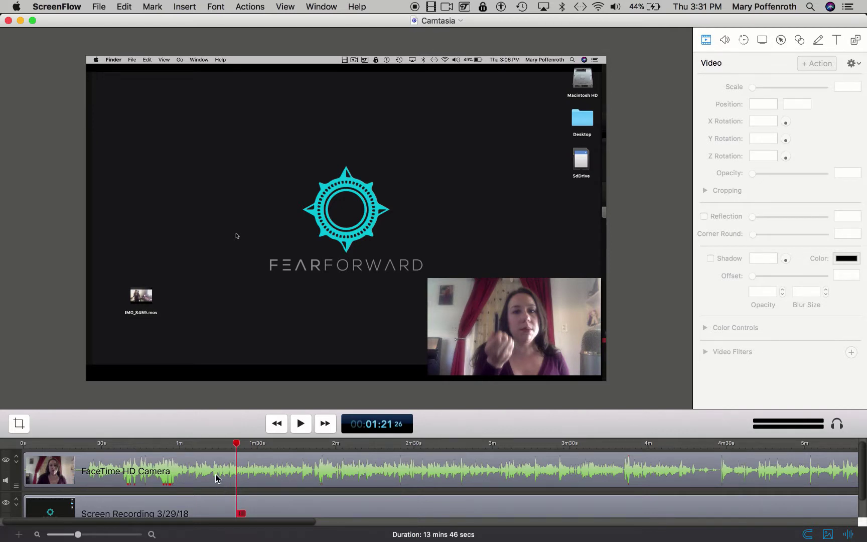
Step: Return to ScreenFlow and inspect the video properties of the FaceTime HD Camera clip and the Screen Recording clip
scroll(207, 475, "down", 2)
scroll(208, 475, "up", 2)
left_click(208, 475)
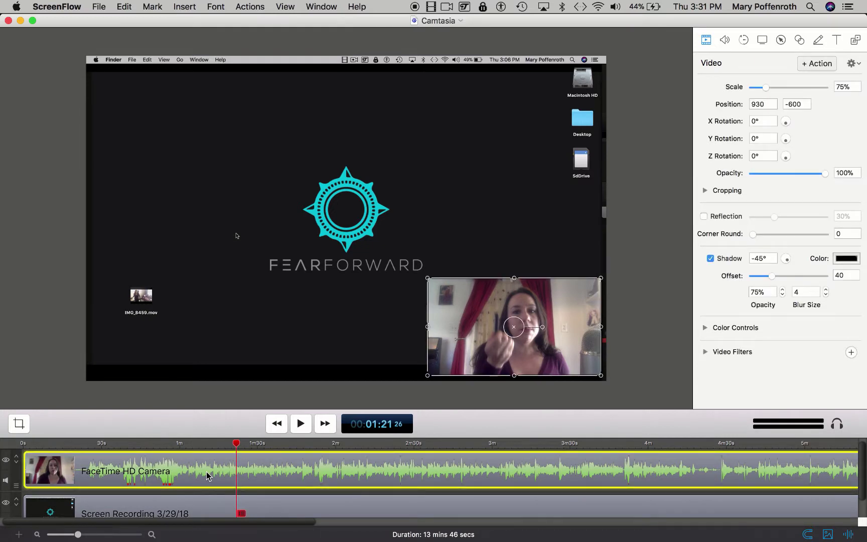
left_click(211, 511)
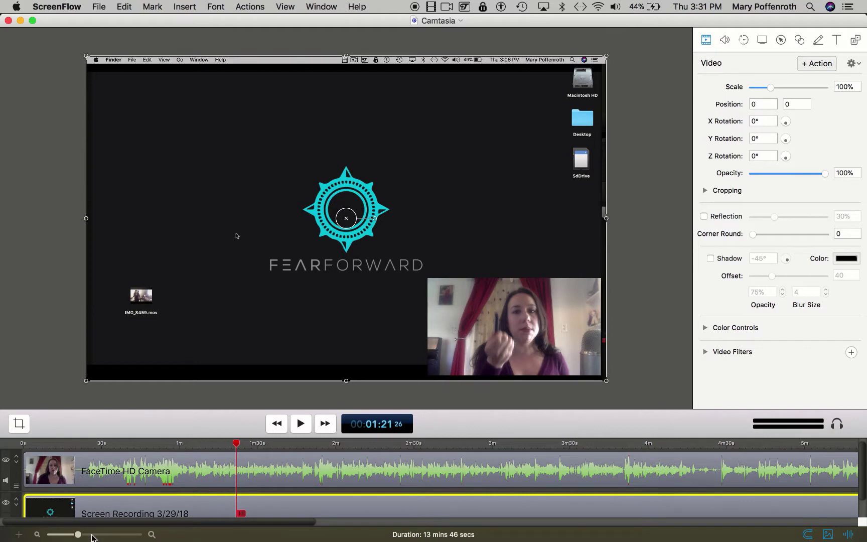
Step: Play back the opening seconds of the recording at a magnified timeline scale and pause at about 7 seconds
left_click_drag(78, 535, 124, 535)
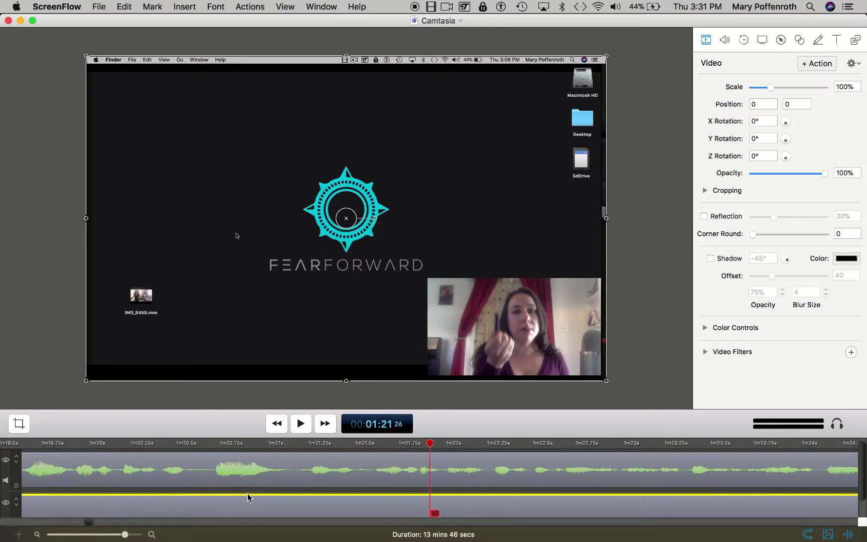
scroll(279, 521, "left", 10)
left_click(38, 517)
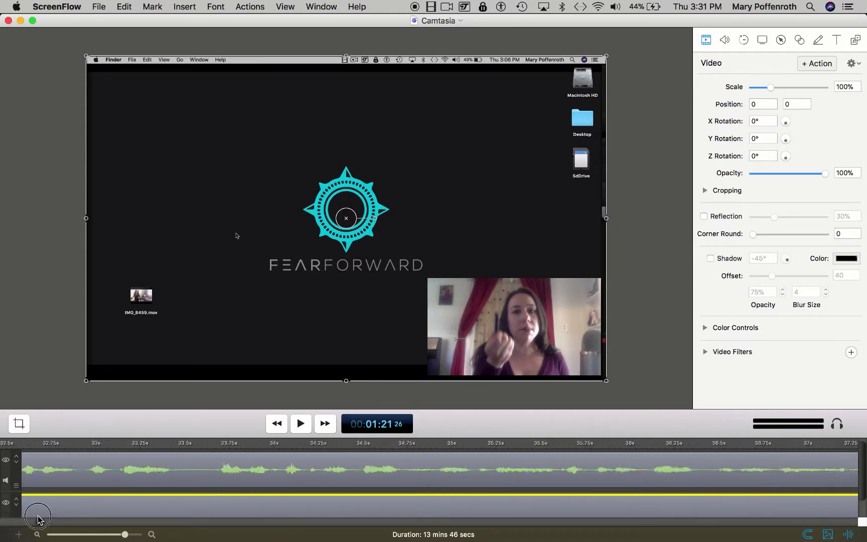
left_click_drag(38, 517, 6, 519)
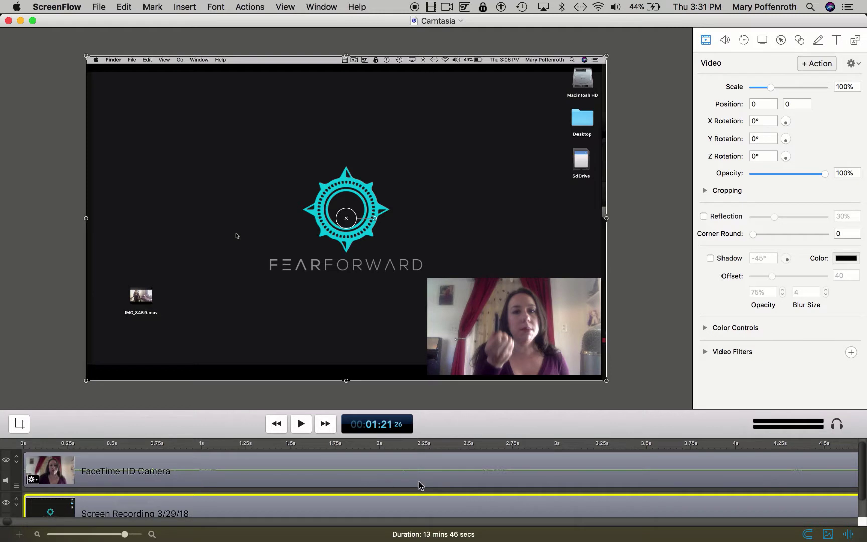
left_click(83, 446)
key("space")
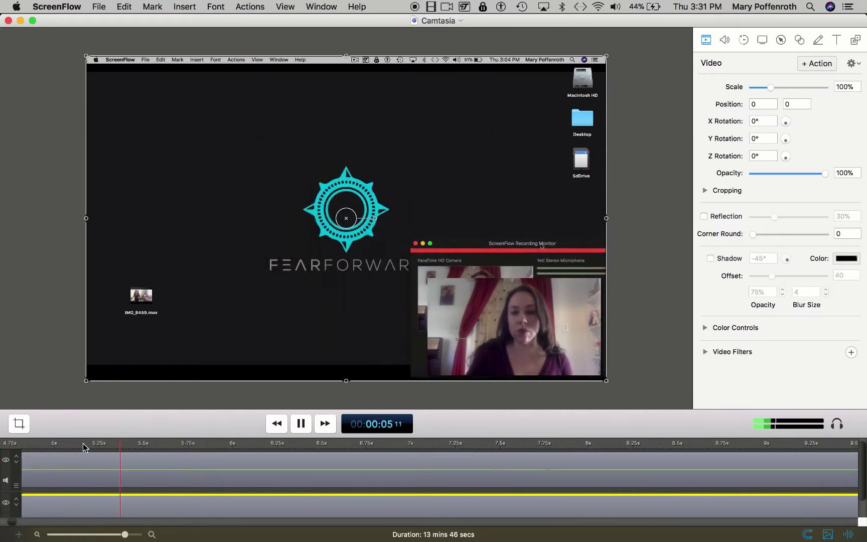
key("space")
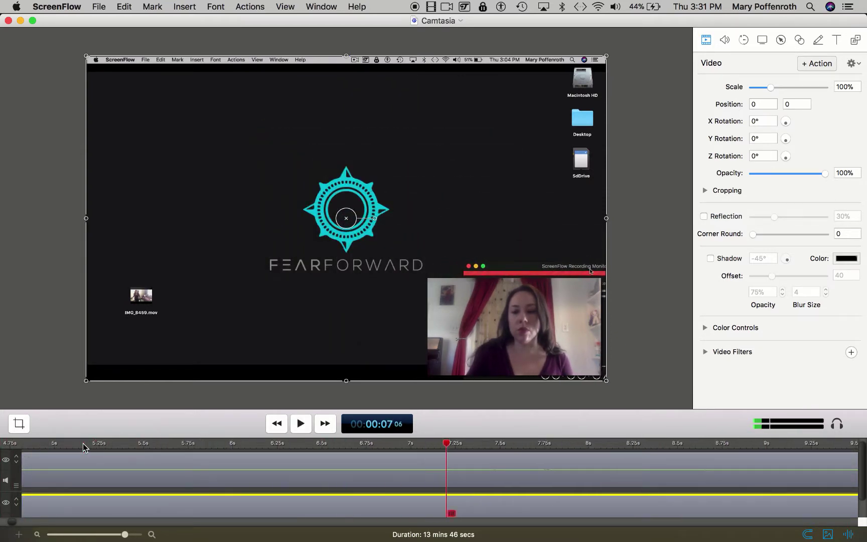
Step: Trim the silent opening off the FaceTime HD Camera and Screen Recording clips so both begin at about 25 s
left_click_drag(125, 534, 96, 536)
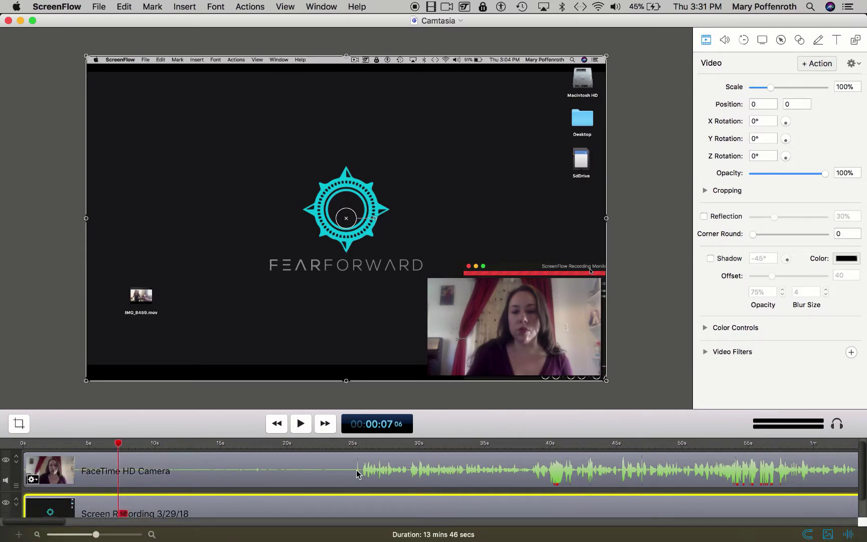
left_click(326, 481)
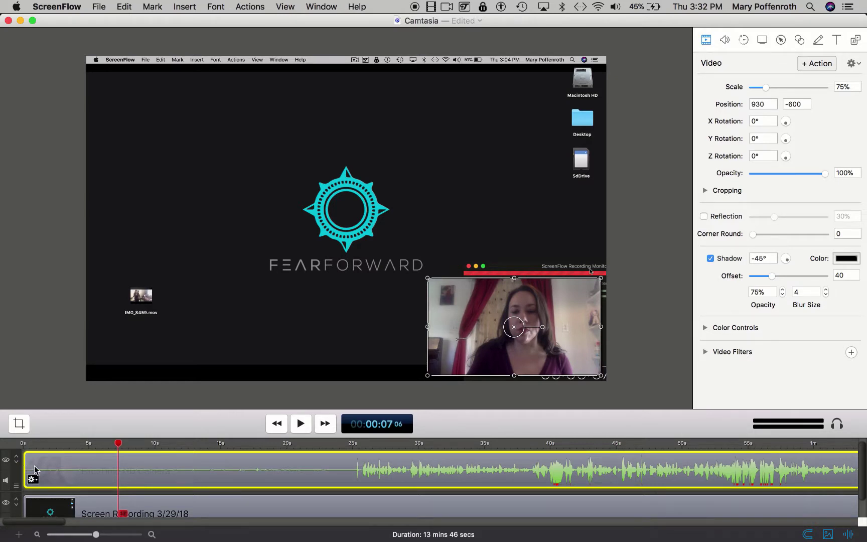
left_click_drag(23, 471, 351, 476)
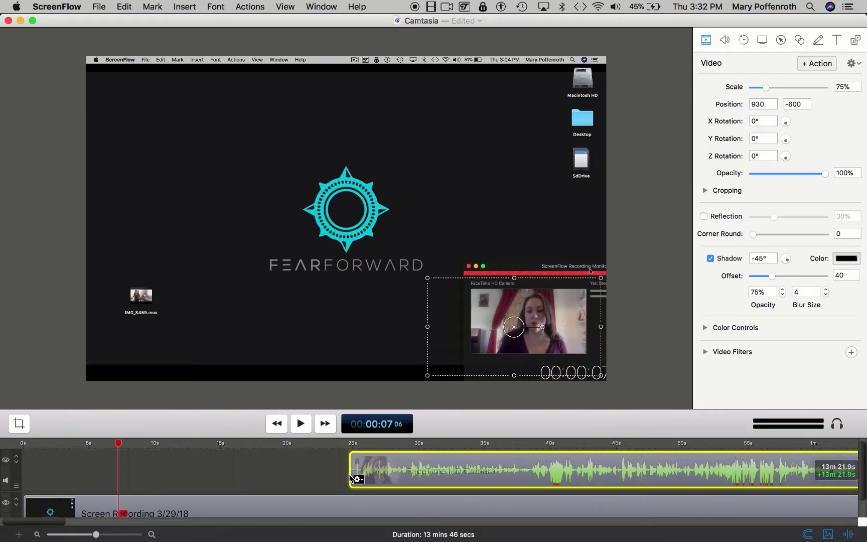
left_click(326, 509)
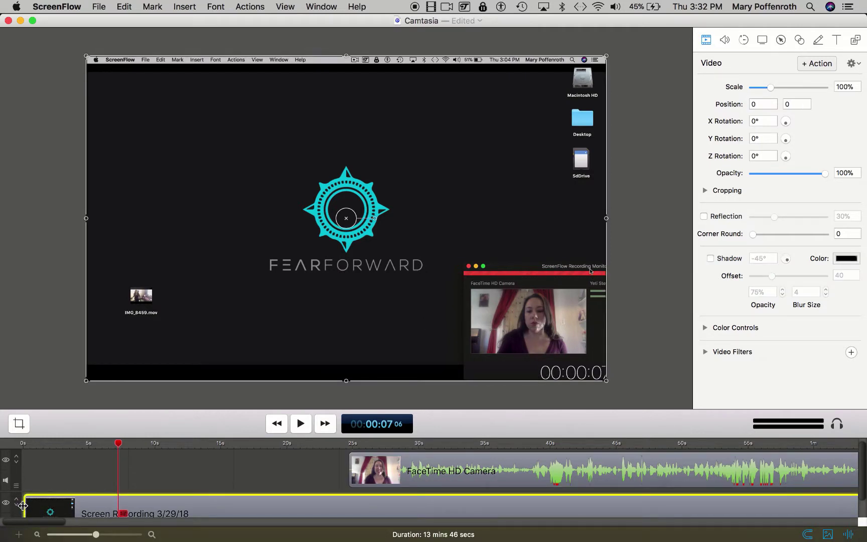
left_click_drag(24, 509, 350, 508)
Step: Move both trimmed clips to the start of the timeline and return the playhead to 0 seconds
left_click_drag(456, 465, 124, 458)
left_click_drag(441, 509, 133, 506)
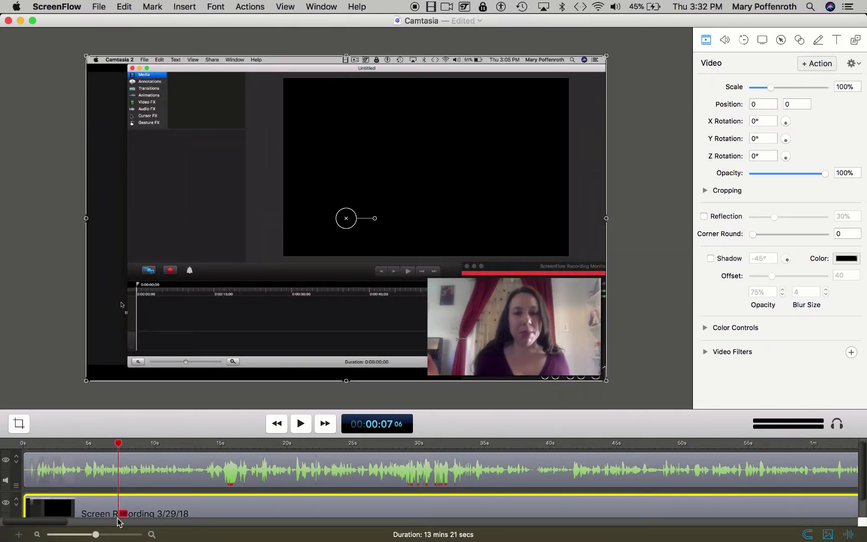
left_click_drag(118, 444, 23, 445)
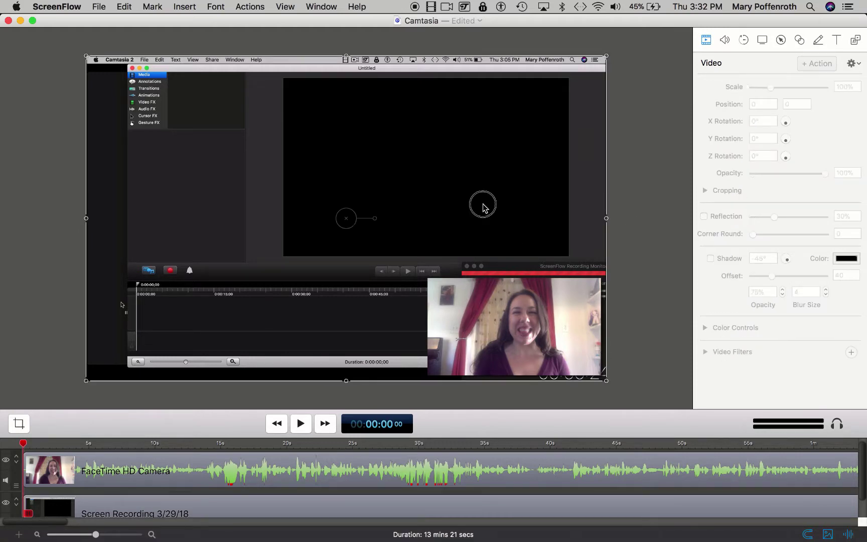
Step: Try repositioning both videos on the canvas, ending with the camera video at 1,017, -630 and the screen recording at 0, 0
left_click_drag(481, 203, 312, 235)
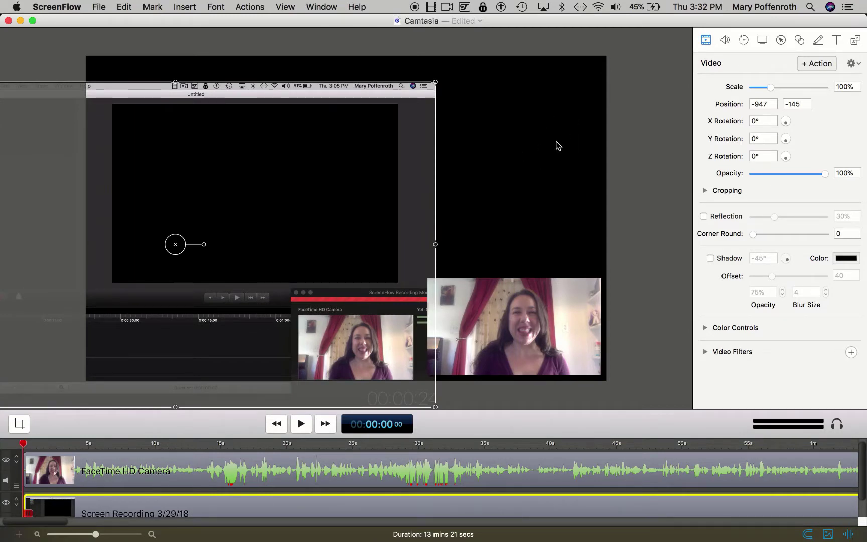
left_click_drag(231, 172, 314, 131)
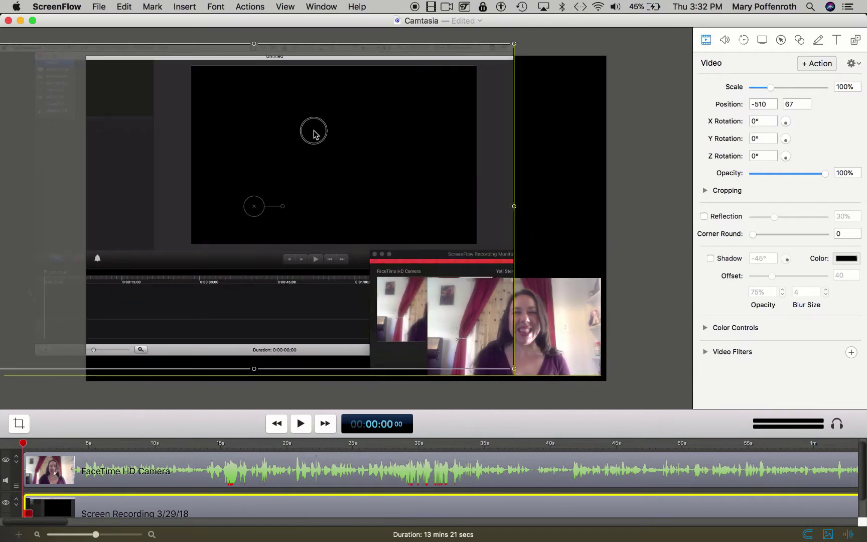
left_click_drag(552, 324, 578, 327)
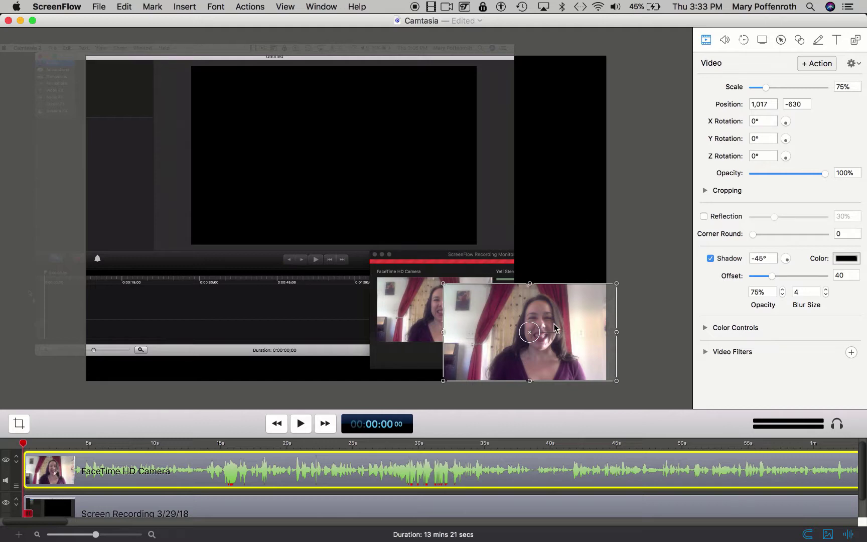
left_click(324, 145)
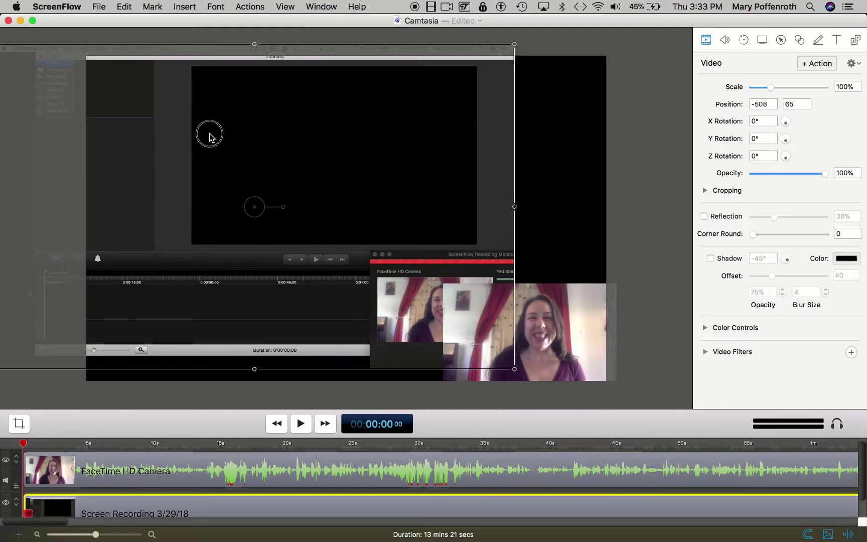
left_click_drag(340, 158, 297, 145)
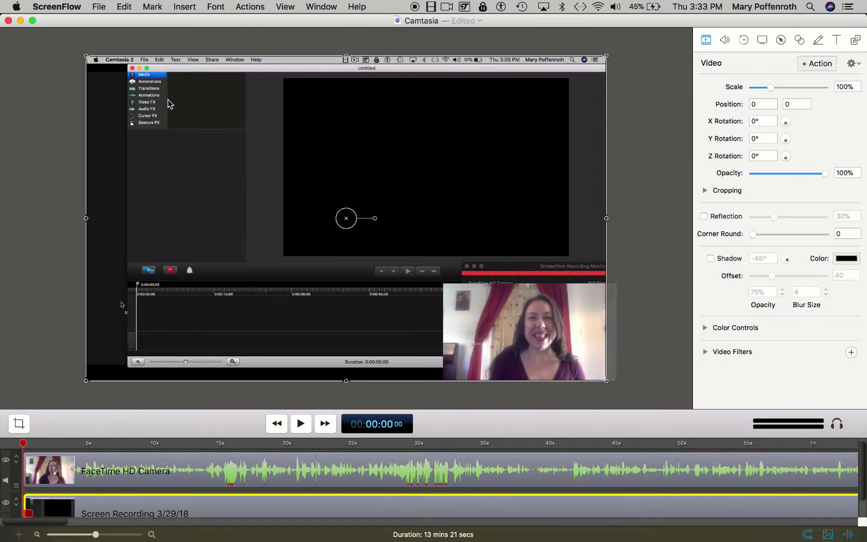
Step: Try scaling the screen recording to 50% at 1,190, 195 and enlarging the camera video to about 153% in the canvas's upper-left corner
left_click_drag(87, 56, 360, 216)
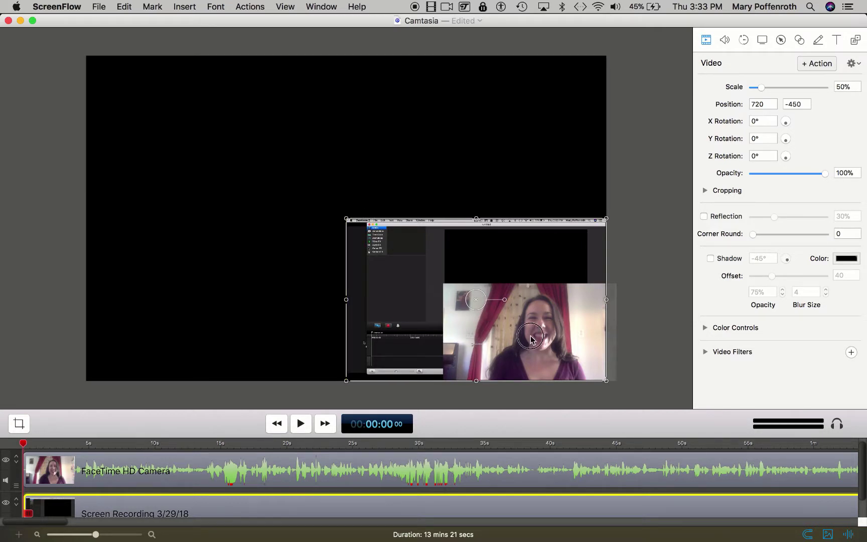
left_click_drag(531, 340, 616, 220)
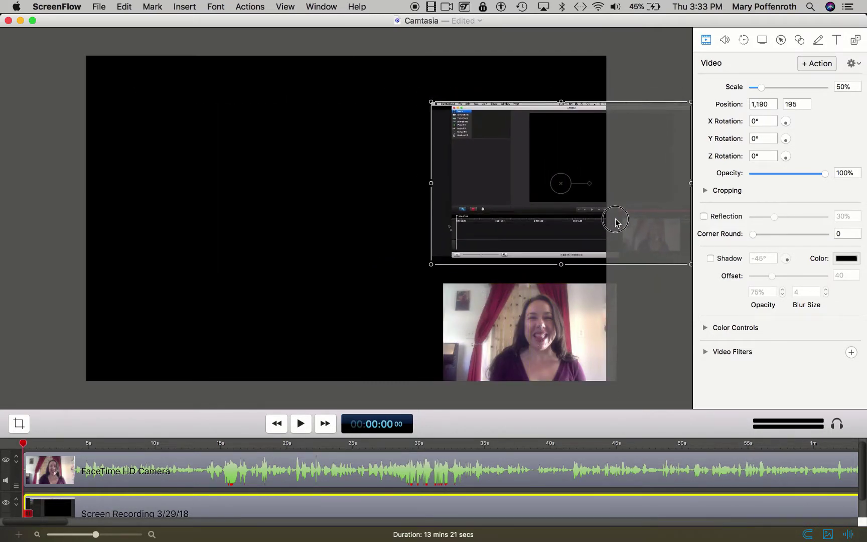
left_click_drag(544, 340, 233, 138)
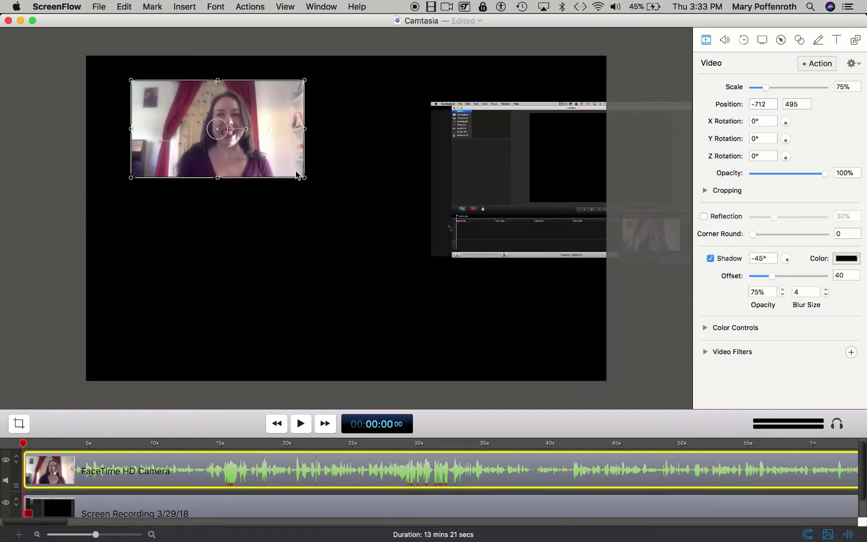
left_click_drag(304, 177, 448, 299)
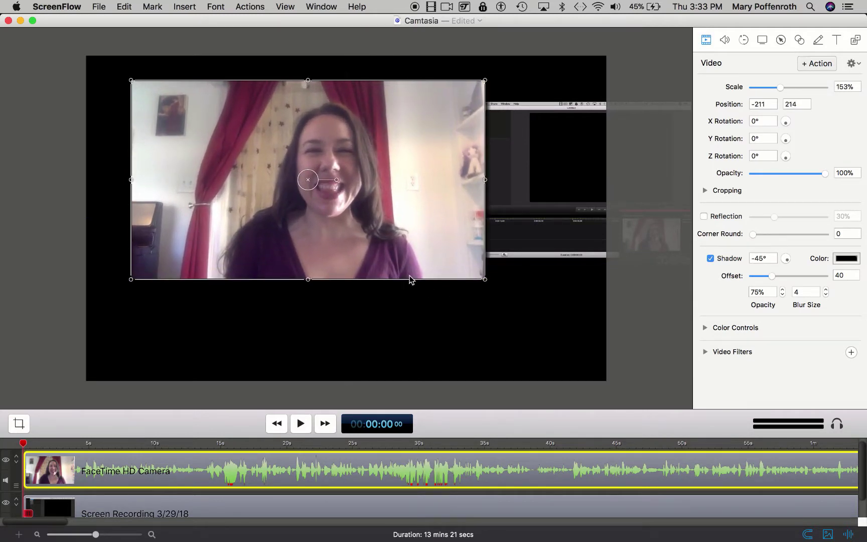
left_click_drag(387, 242, 337, 213)
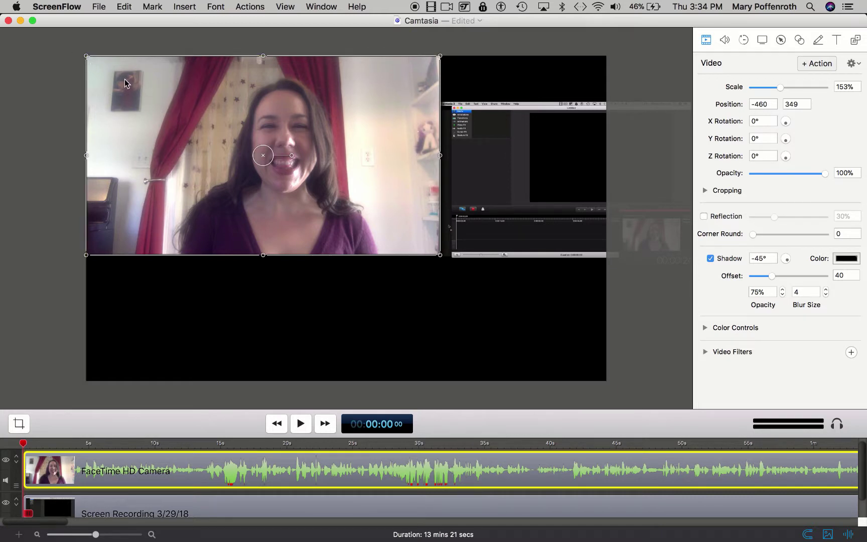
Step: Move the camera video to the canvas's lower-right corner and scale the screen recording to 100% so it fills the canvas
left_click_drag(125, 80, 289, 206)
left_click_drag(496, 132, 176, 97)
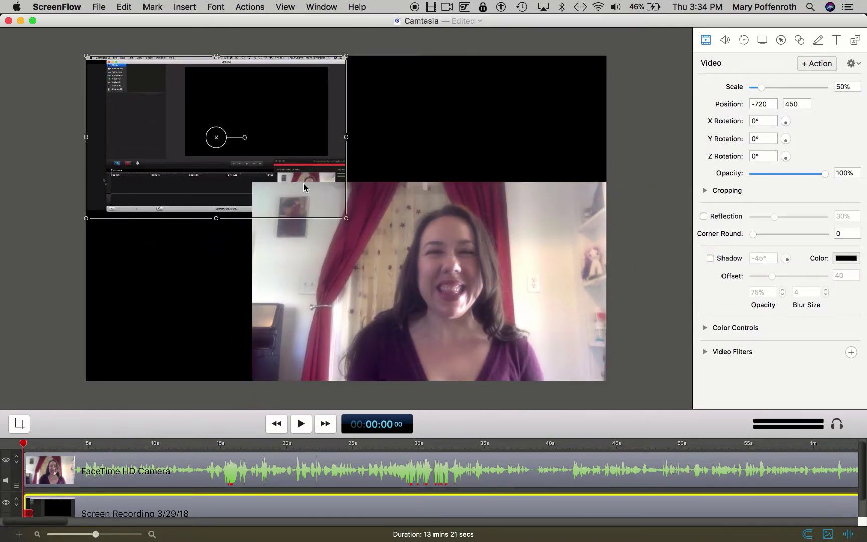
left_click_drag(347, 227, 615, 376)
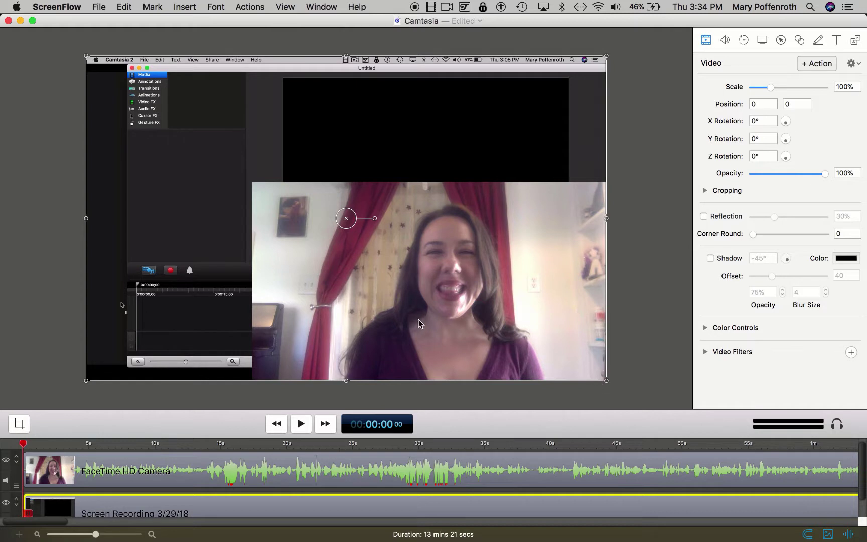
Step: Shrink the camera video to a small inset anchored in the canvas's lower-right corner
left_click(276, 198)
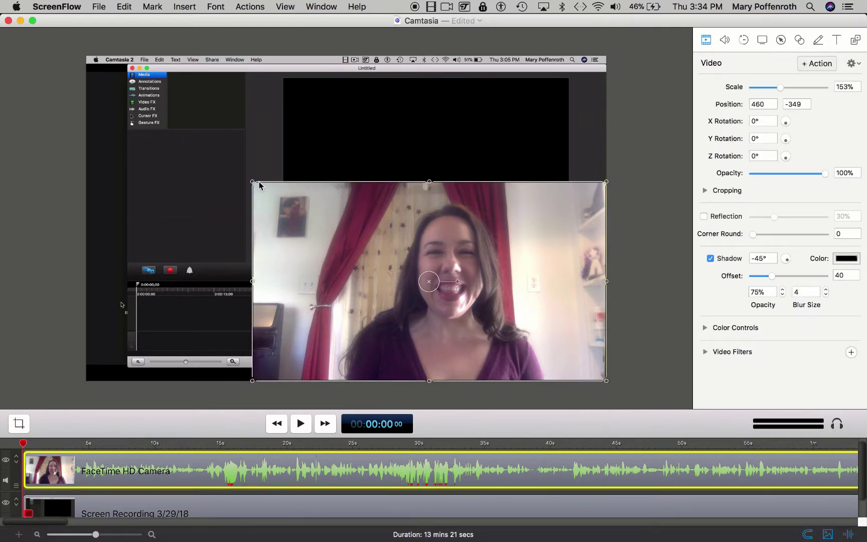
left_click_drag(251, 180, 444, 261)
left_click(528, 271)
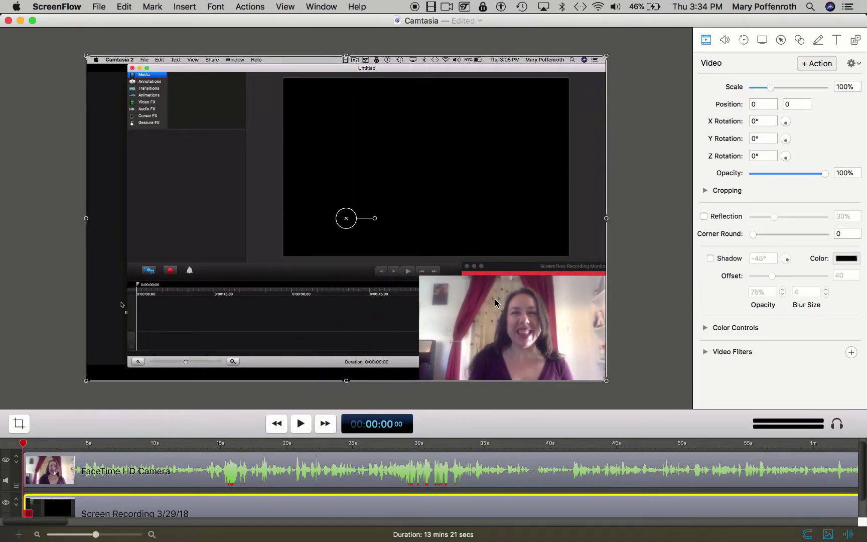
Step: Try moving the screen recording away from the camera inset, and return it to fill the canvas
left_click_drag(495, 299, 318, 227)
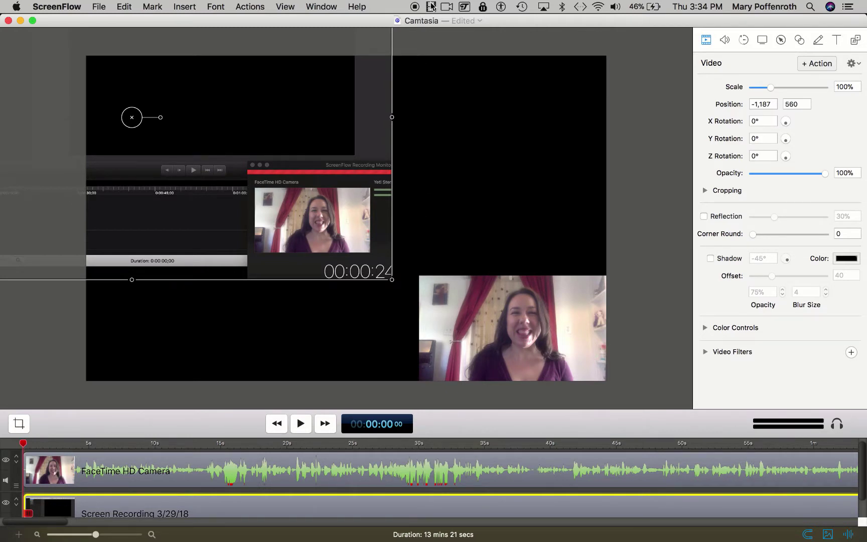
left_click(447, 8)
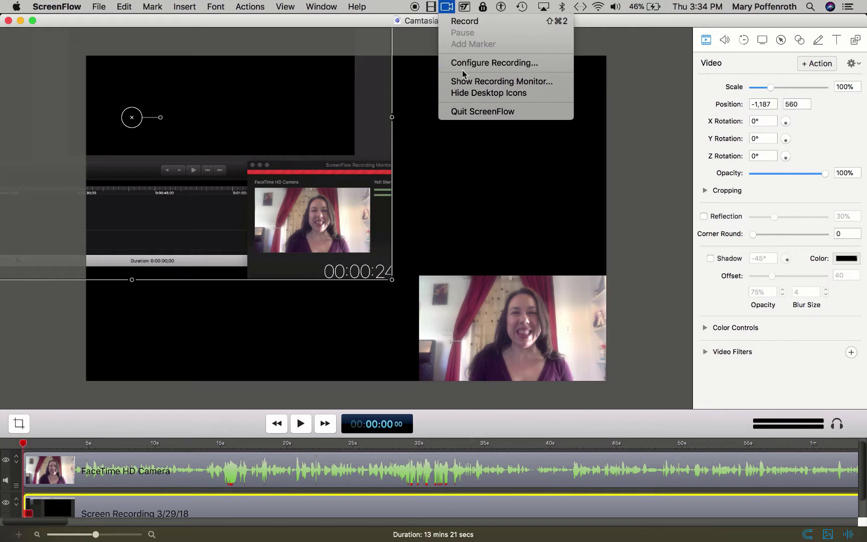
left_click(454, 5)
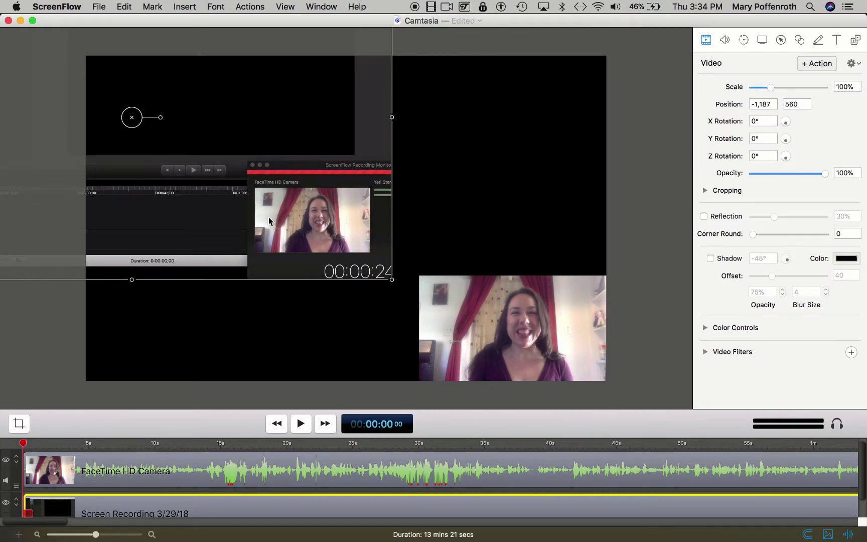
left_click_drag(251, 129, 262, 130)
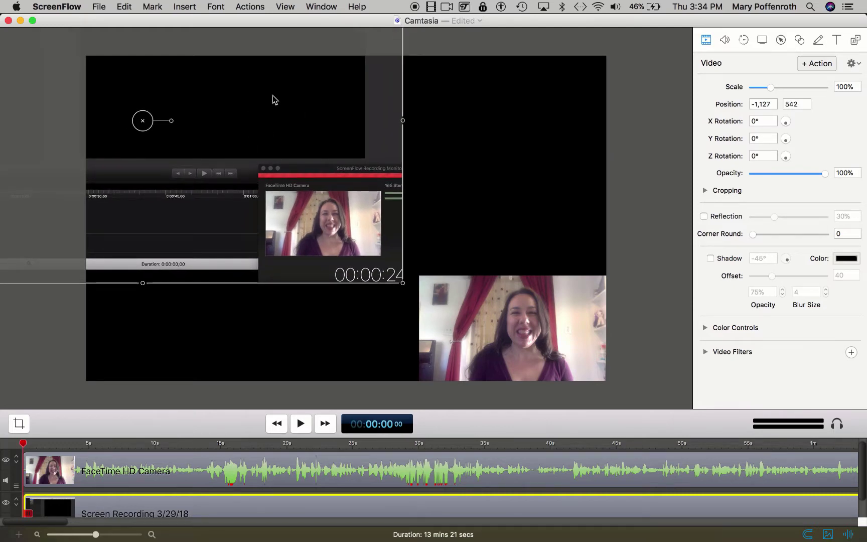
left_click_drag(273, 95, 451, 214)
left_click(639, 223)
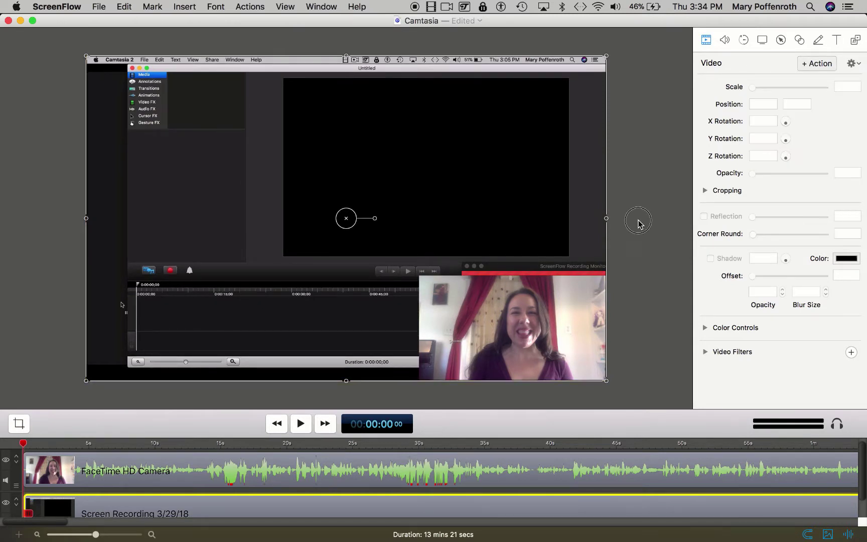
Step: Reposition the camera video at the canvas's lower-right corner, partly past the right edge, and enlarge it to 96%
left_click(529, 330)
left_click_drag(530, 332, 496, 330)
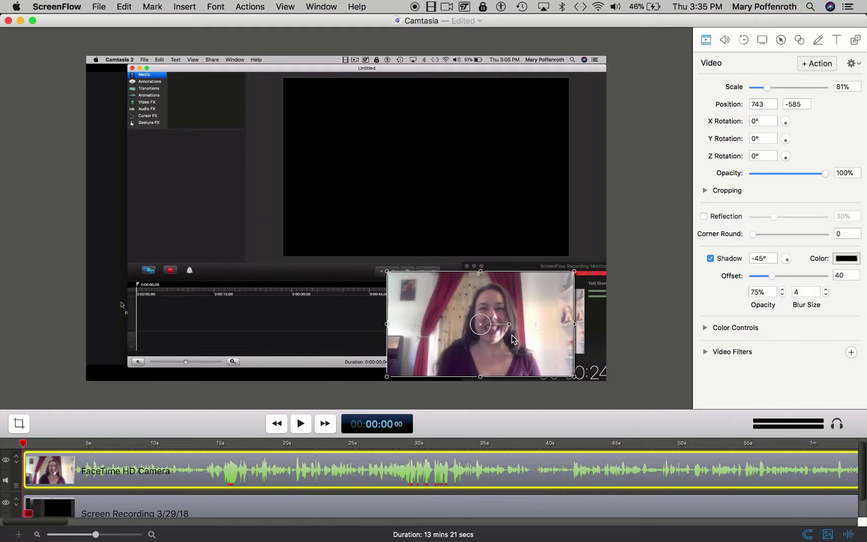
left_click_drag(542, 335, 517, 325)
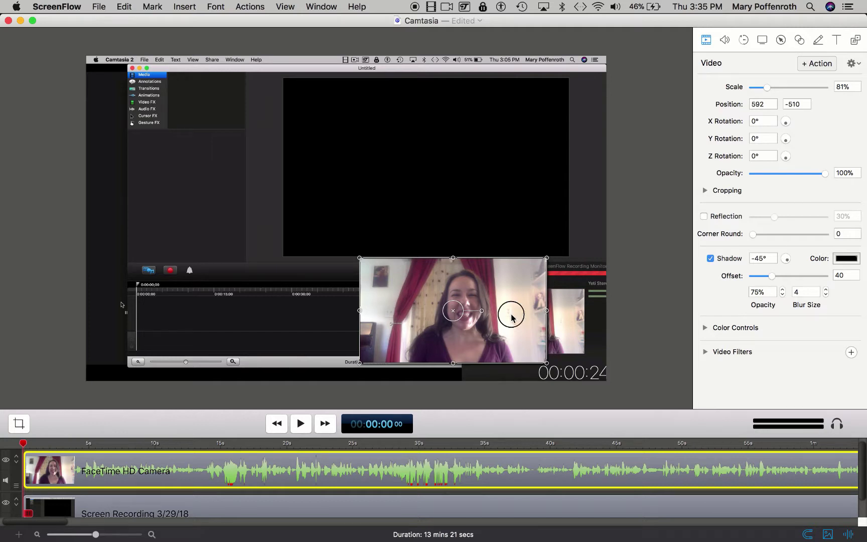
left_click_drag(512, 318, 589, 337)
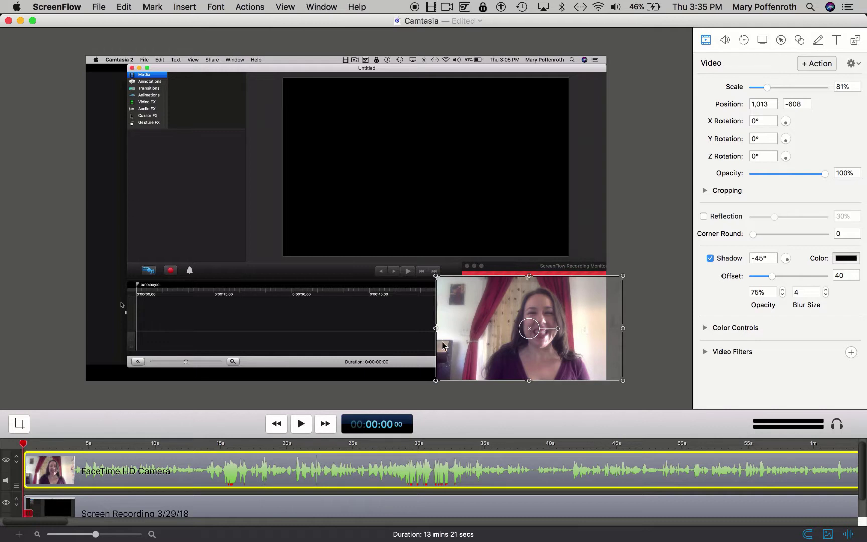
left_click_drag(436, 275, 400, 256)
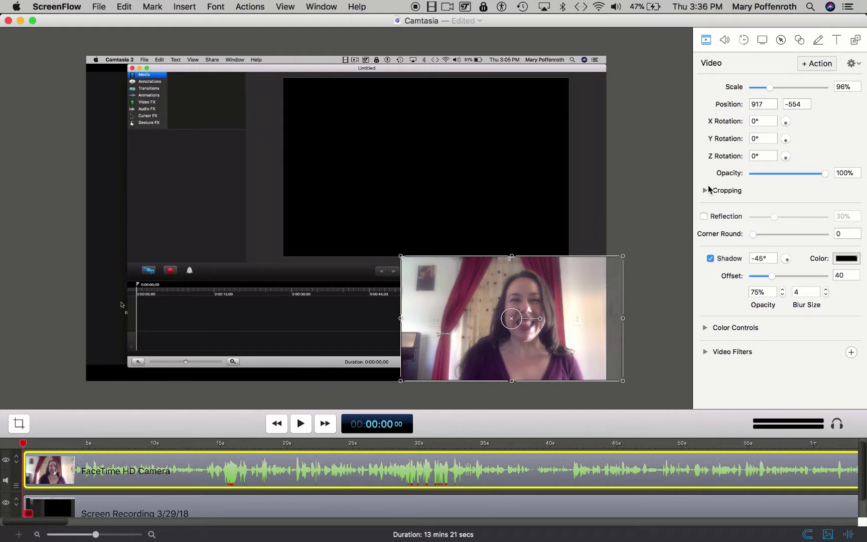
Step: Crop the camera video's left side by 200 and refit it in the canvas's lower-right corner at 100% scale
left_click(705, 190)
left_click_drag(753, 208, 831, 219)
left_click(660, 292)
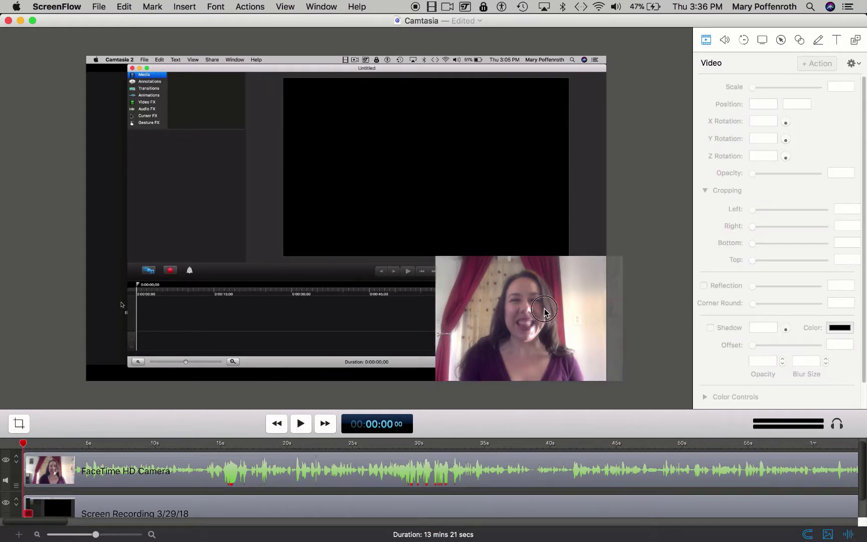
left_click_drag(544, 307, 560, 309)
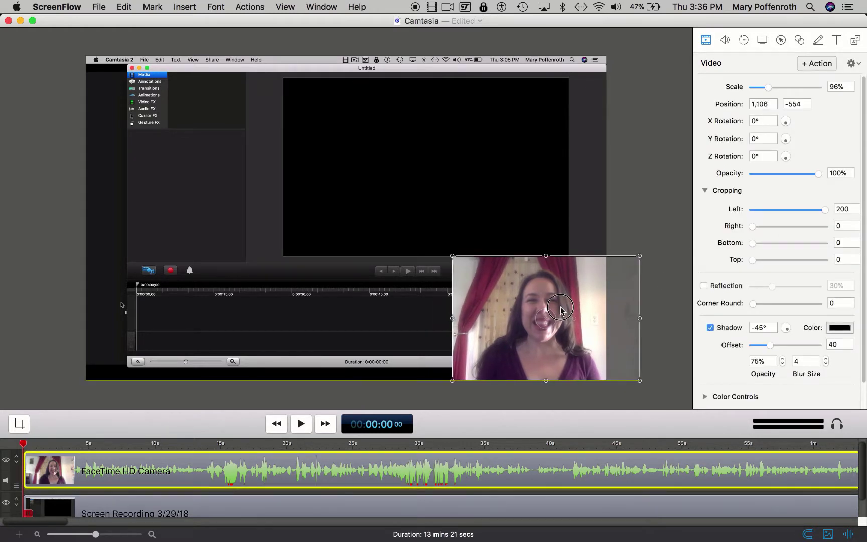
mouse_move(452, 256)
left_mouse_down()
mouse_move(434, 246)
mouse_move(441, 252)
left_mouse_up()
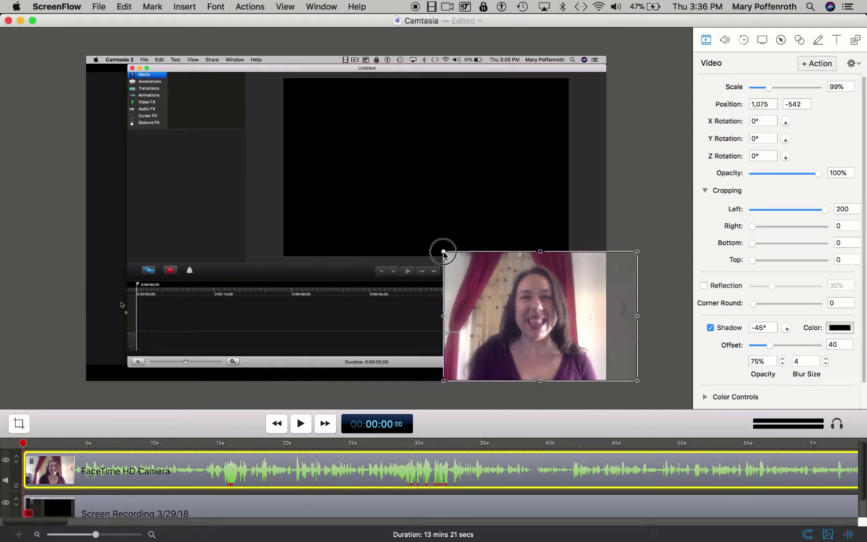
left_click(632, 219)
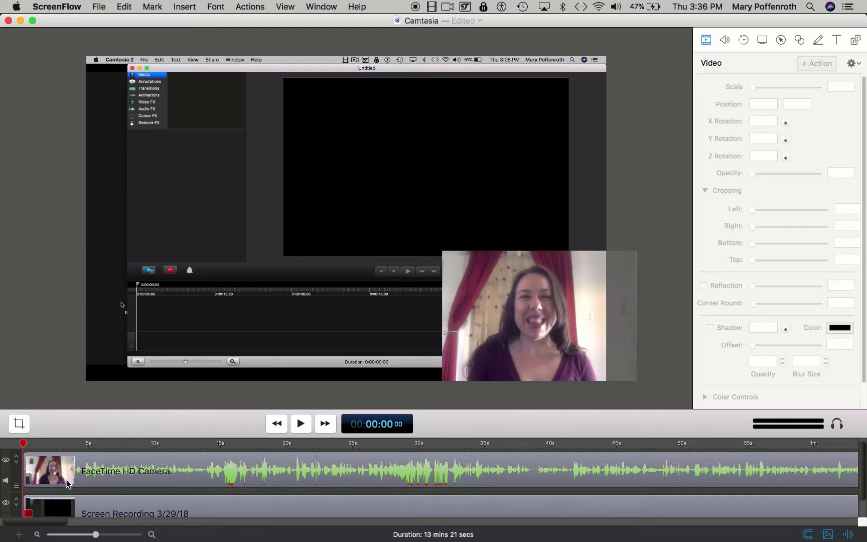
Step: Play the opening at a closer timeline zoom to find where speech begins, and park the playhead there at 1 second 5 frames
left_click_drag(95, 534, 130, 535)
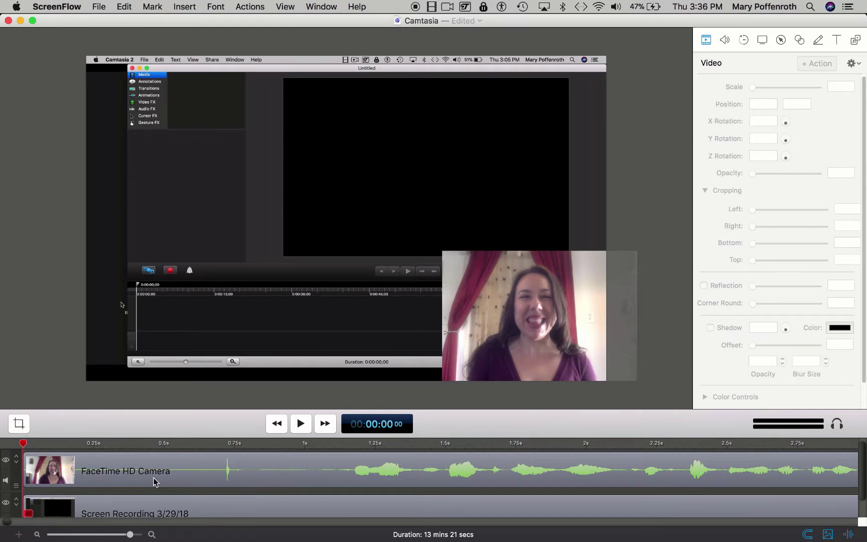
key("space")
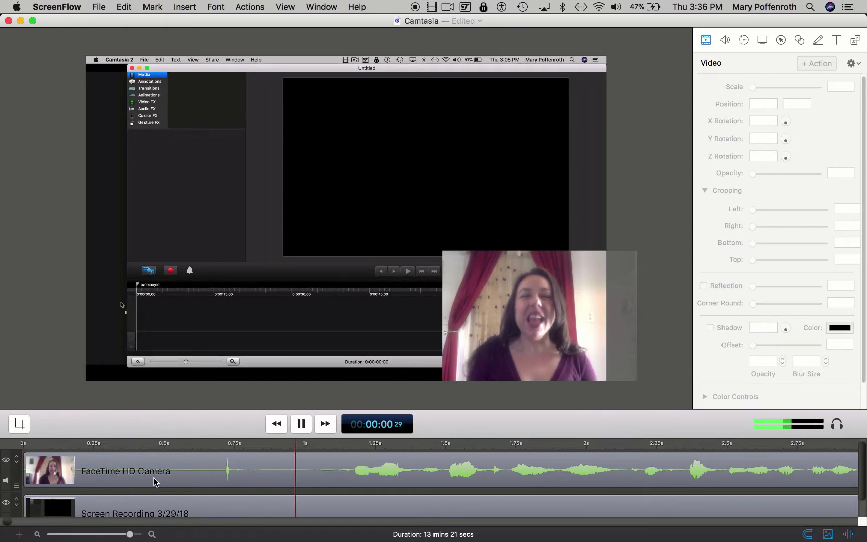
key("space")
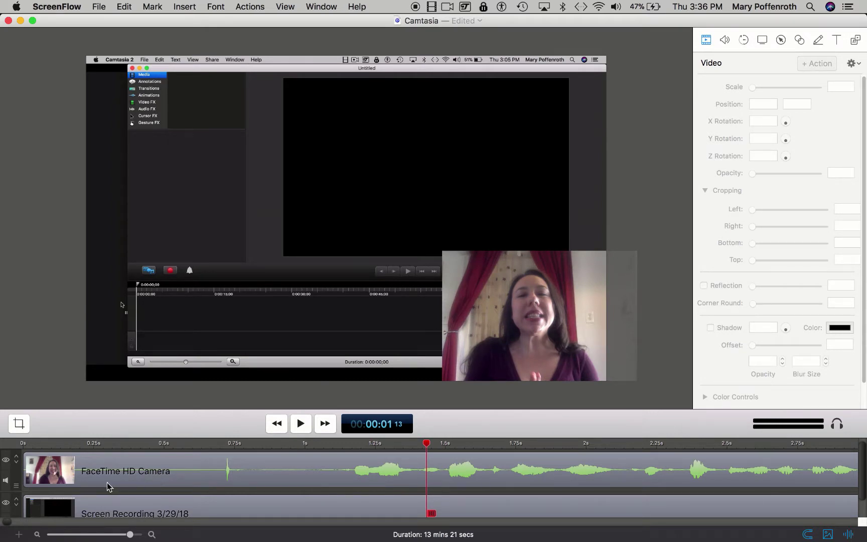
left_click(152, 446)
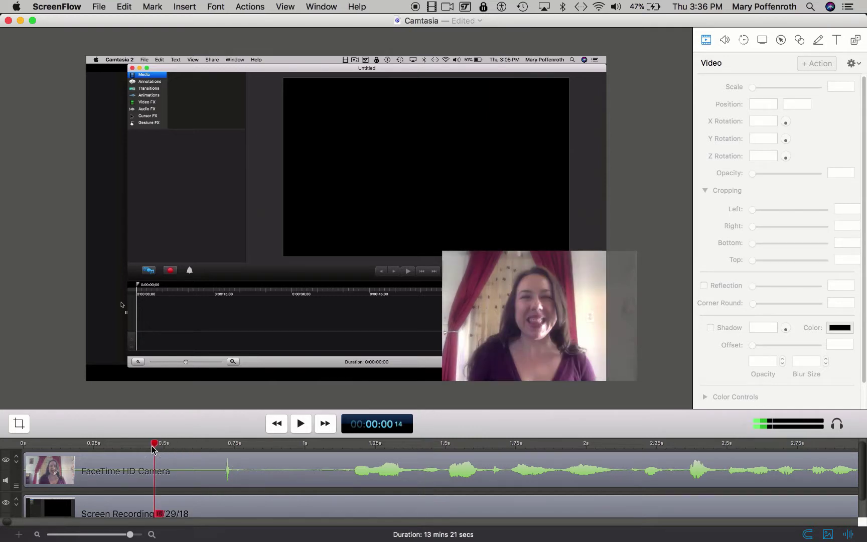
key("space")
key("space")
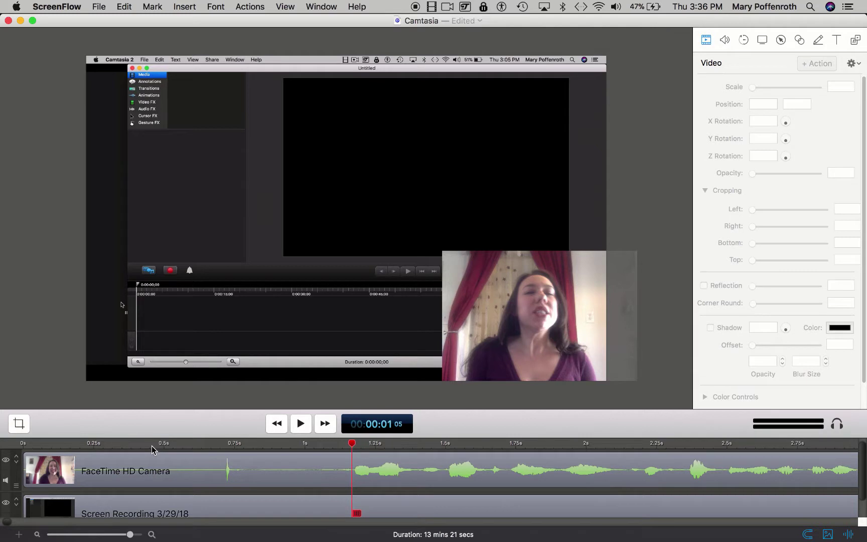
left_click_drag(356, 451, 232, 441)
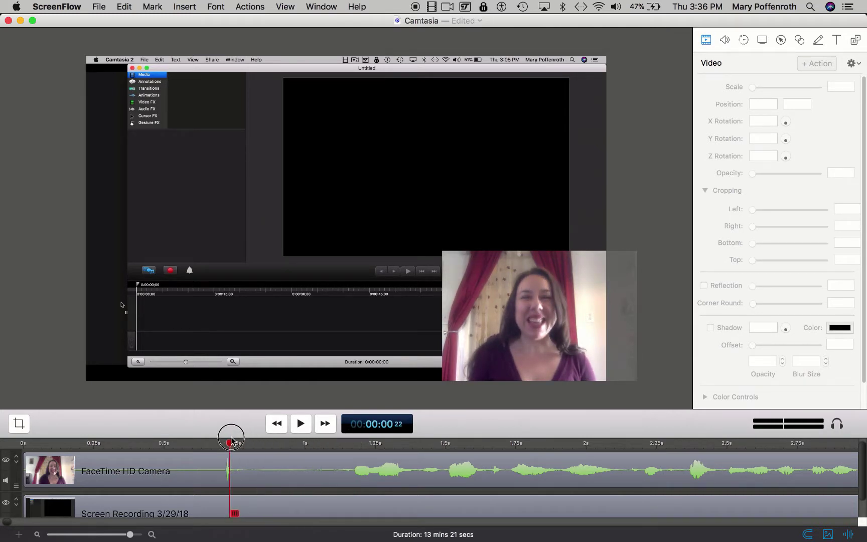
key("space")
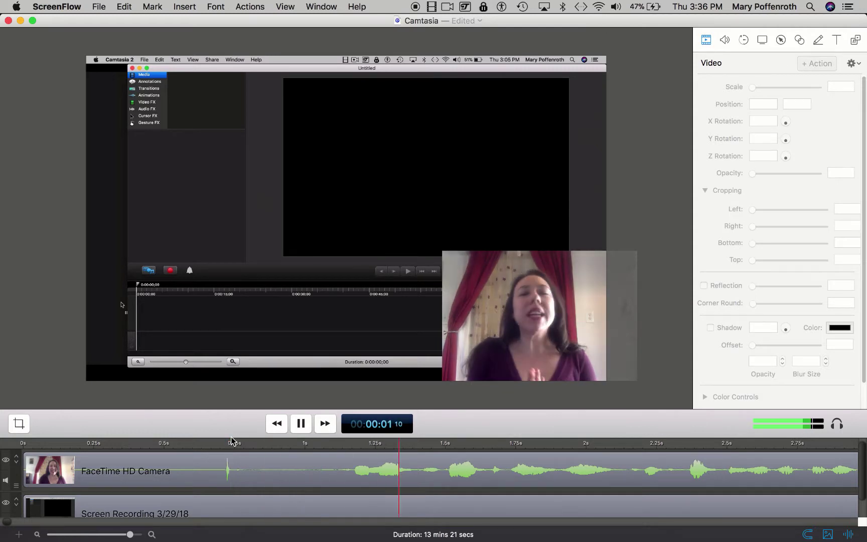
key("space")
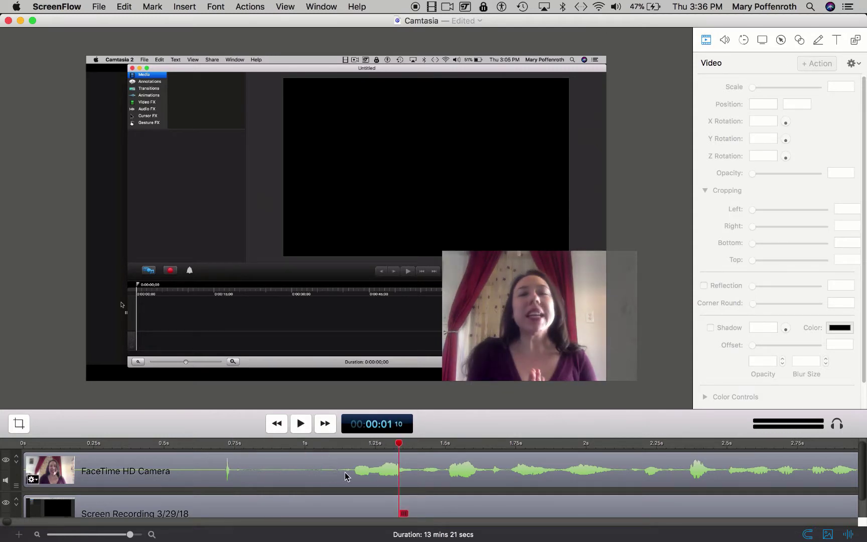
left_click(351, 444)
right_click(351, 444)
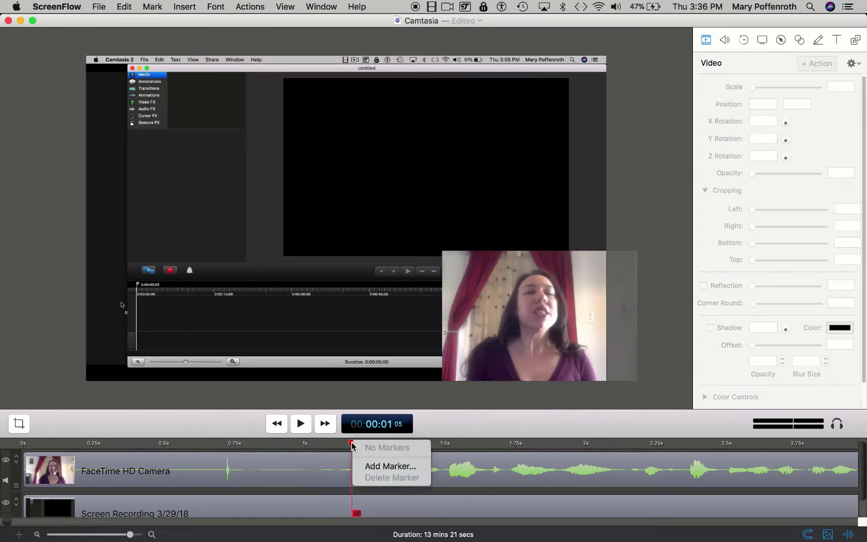
key("Escape")
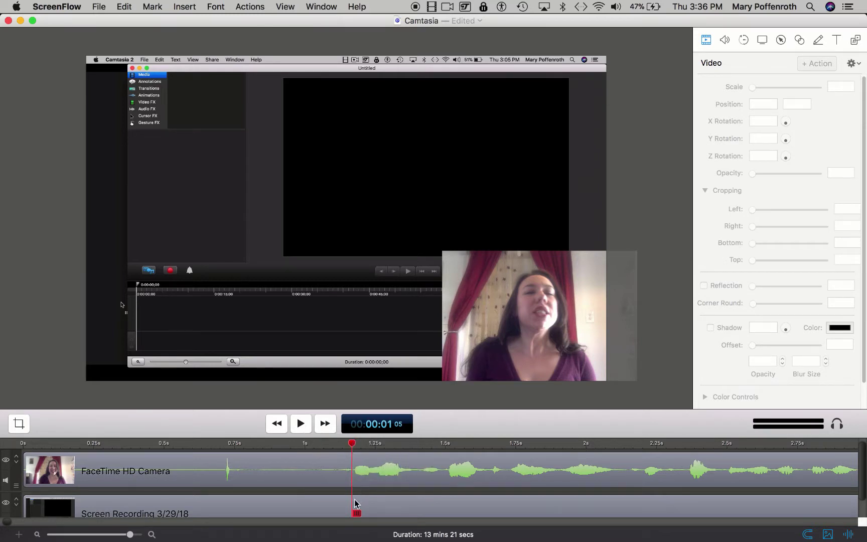
right_click(351, 445)
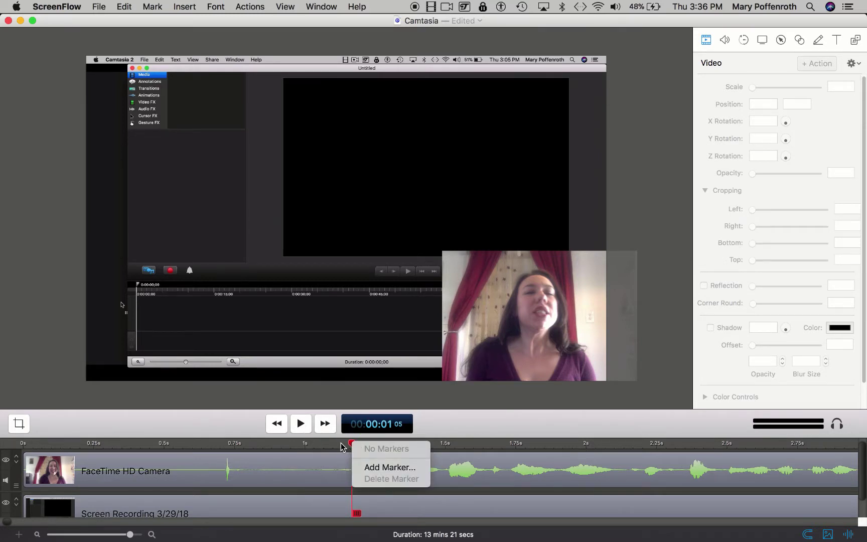
key("Escape")
scroll(341, 447, "down", 2)
scroll(341, 448, "up", 1)
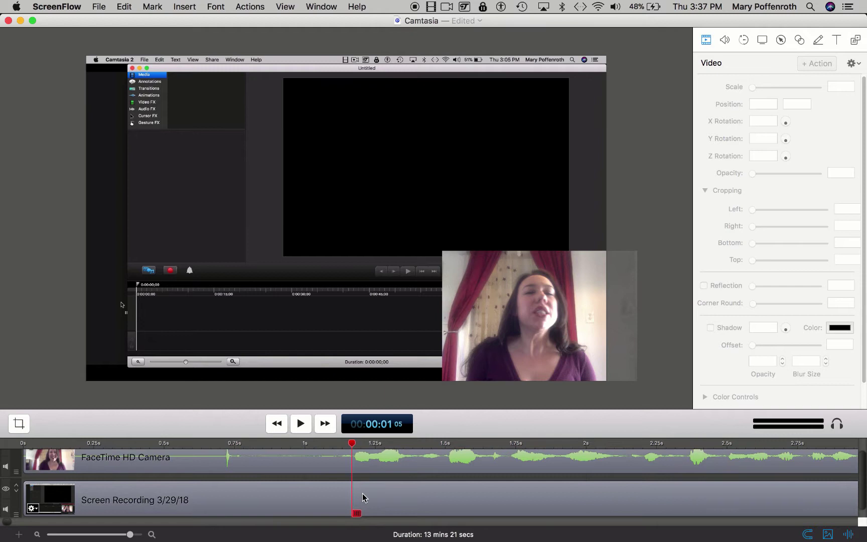
left_click(348, 466)
right_click(352, 445)
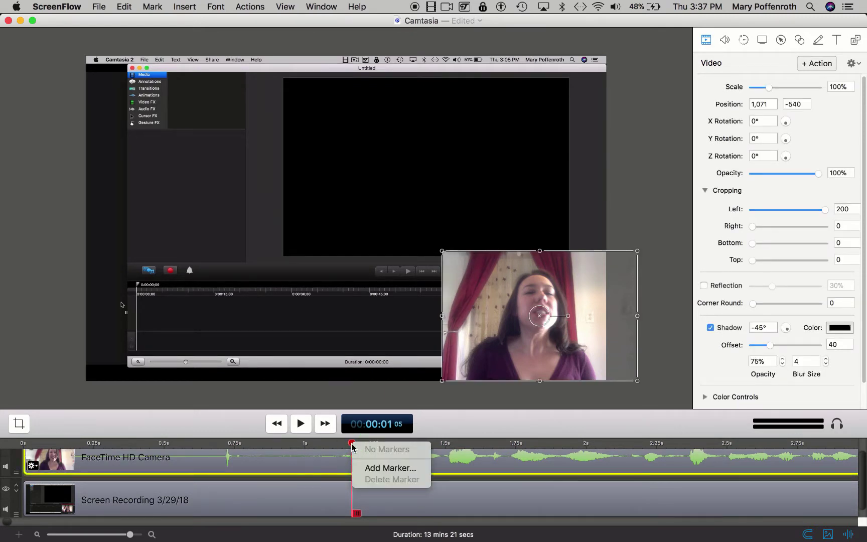
key("Escape")
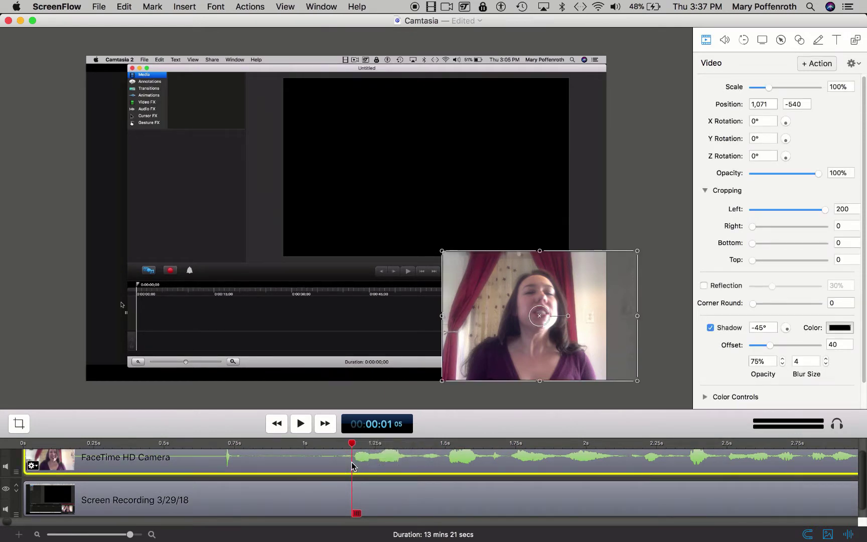
scroll(352, 466, "up", 1)
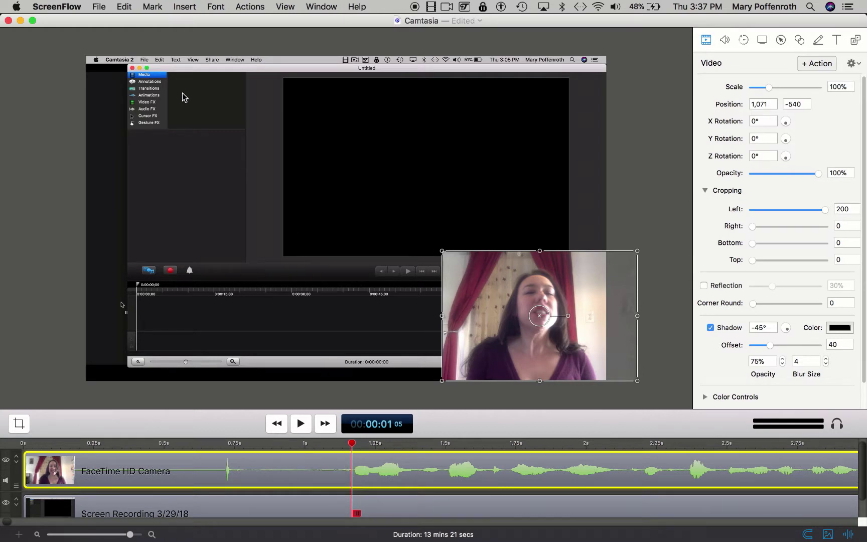
scroll(359, 488, "down", 1)
scroll(321, 488, "up", 1)
Step: Trim the silent opening from the starts of both the camera clip and the screen recording, cutting each just before speech begins
left_click_drag(23, 470, 346, 482)
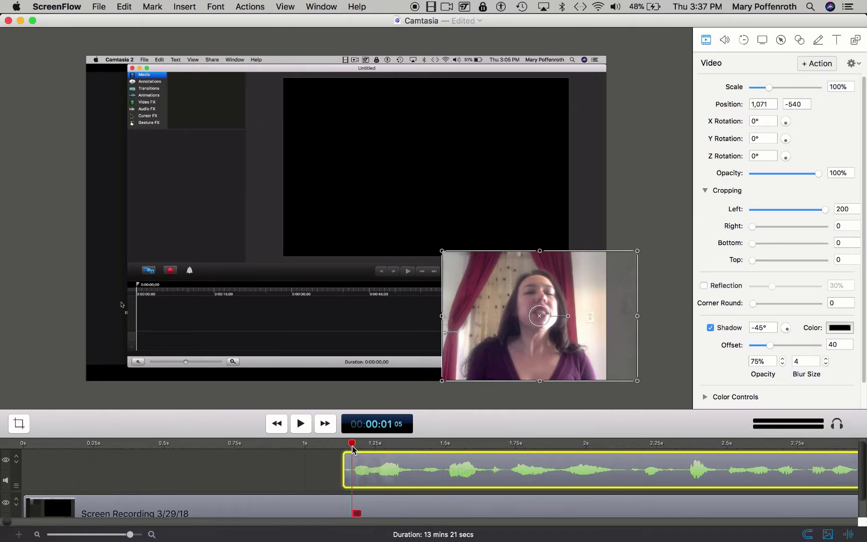
left_click(342, 442)
key("space")
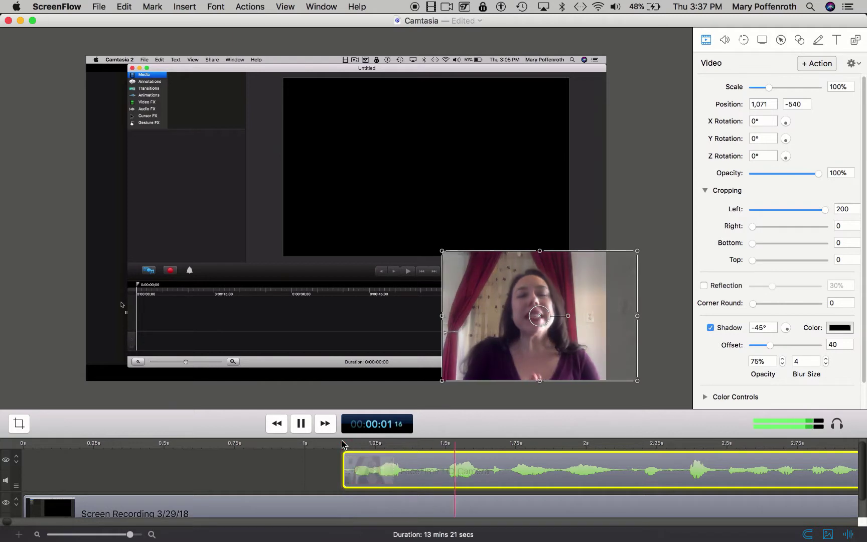
key("space")
left_click(345, 513)
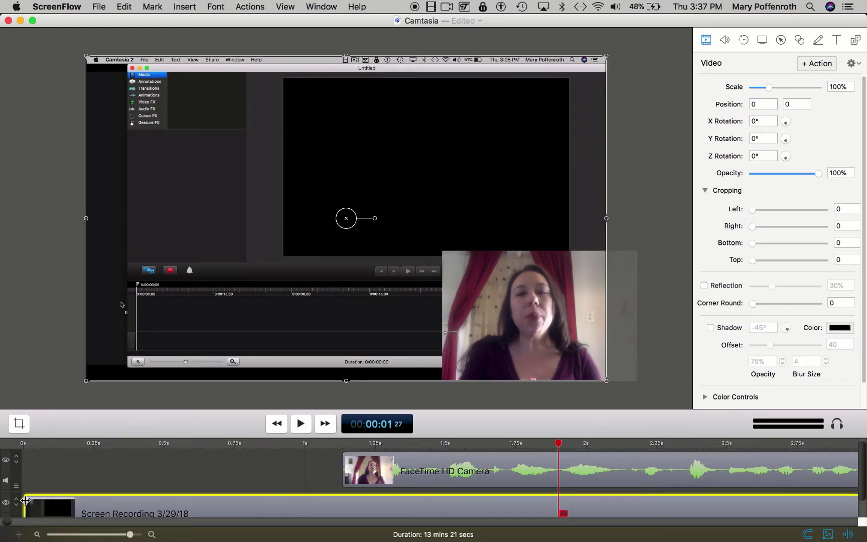
left_click_drag(25, 501, 345, 513)
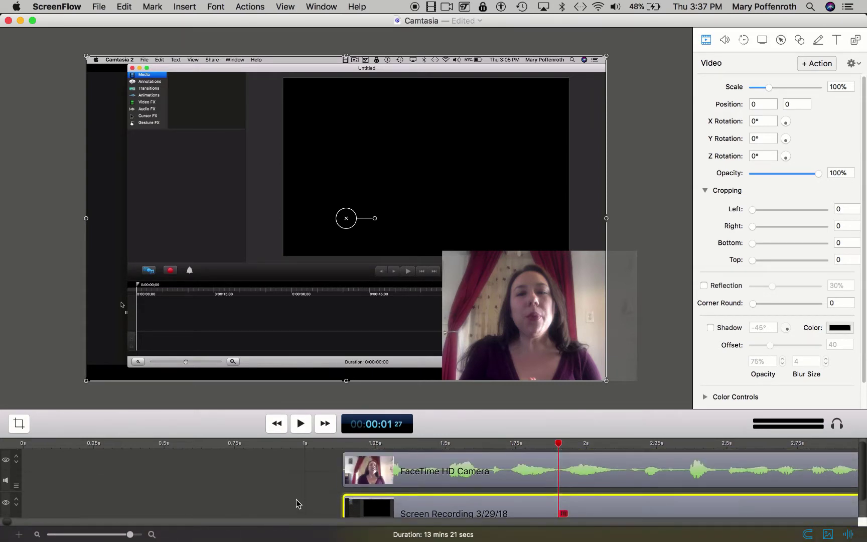
Step: Move both trimmed clips to the start of the timeline and play the new opening from 0 seconds
left_click(419, 461)
left_click_drag(419, 462, 119, 462)
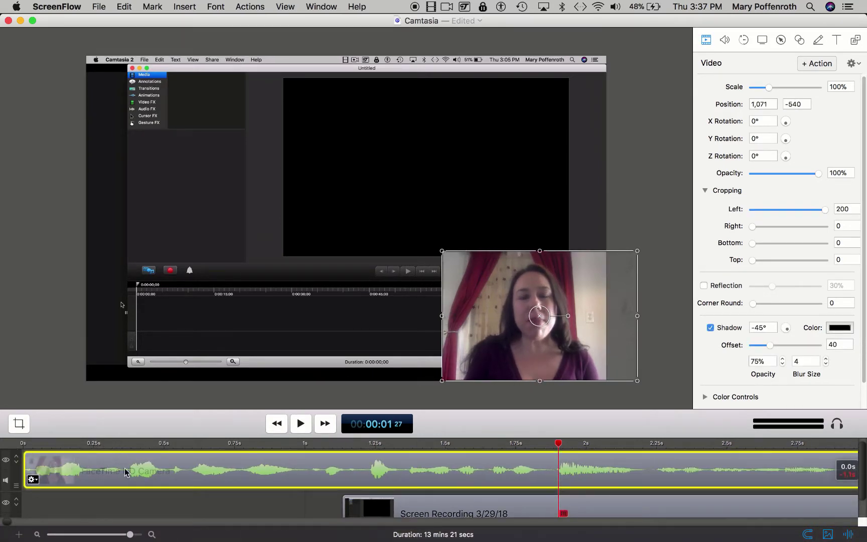
left_click(369, 504)
left_click_drag(369, 504, 55, 512)
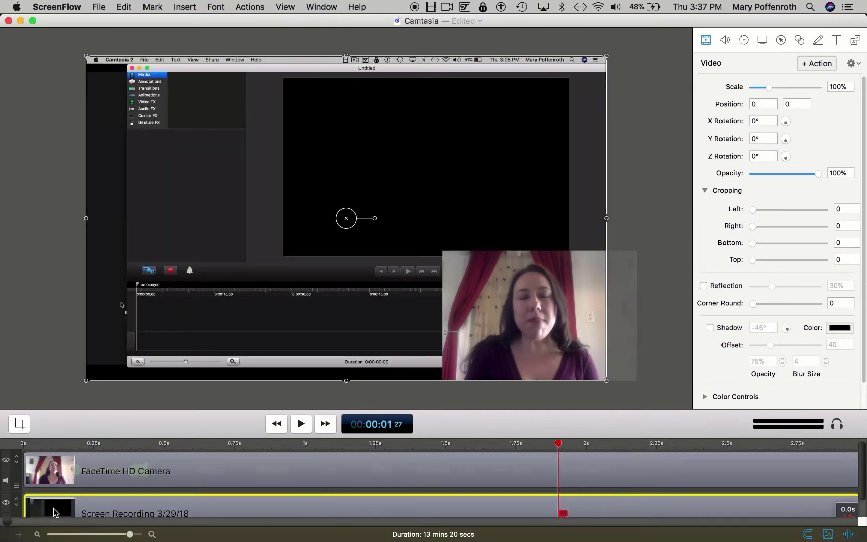
left_click(24, 442)
key("space")
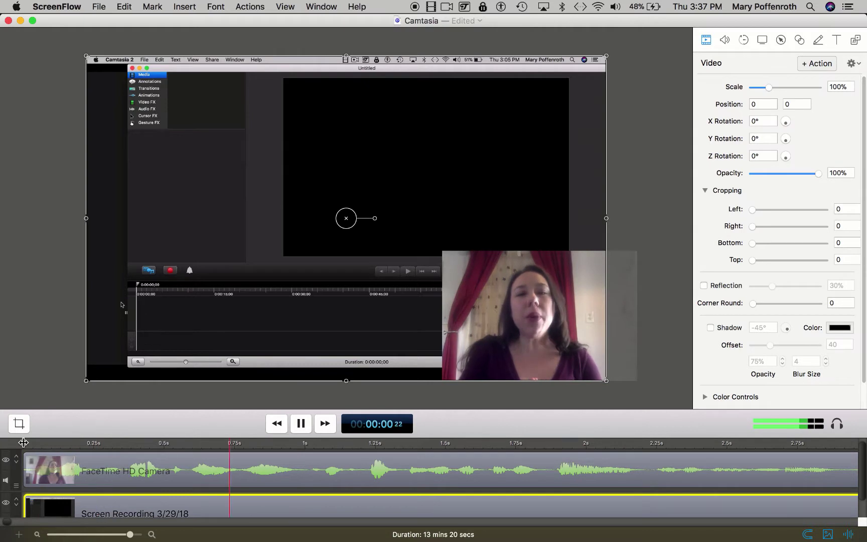
key("space")
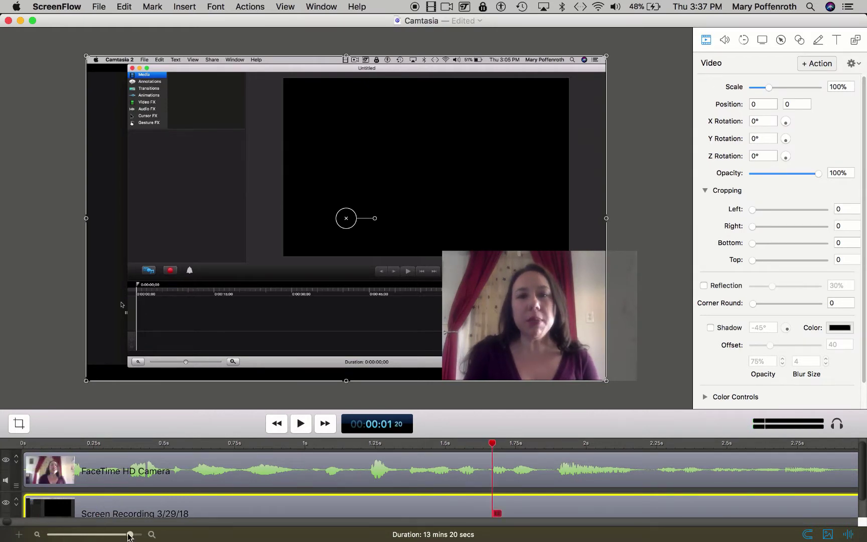
Step: Display the camera clip's audio settings with its Audio Mix channels expanded
left_click_drag(130, 534, 98, 535)
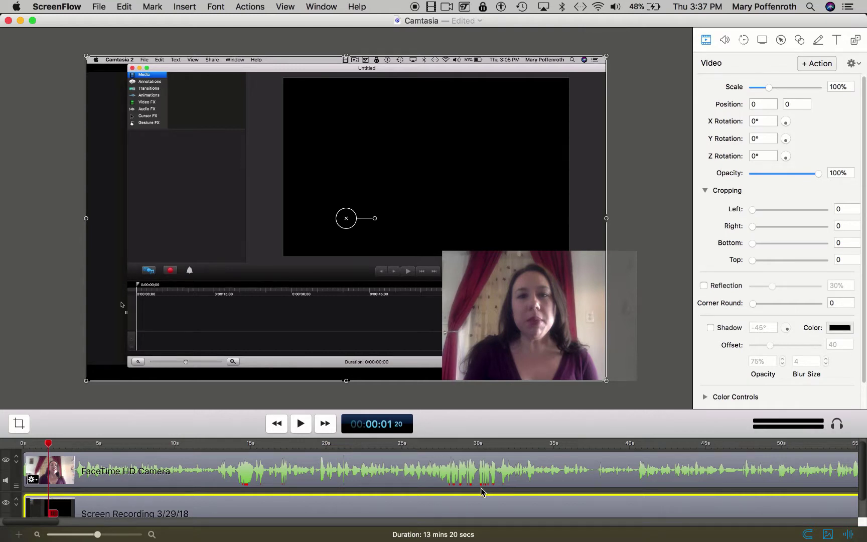
left_click(212, 483)
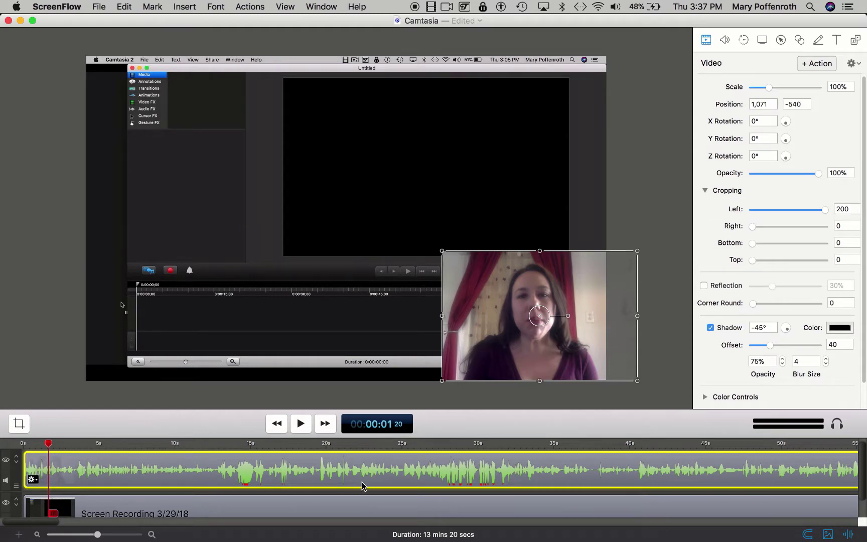
left_click(725, 40)
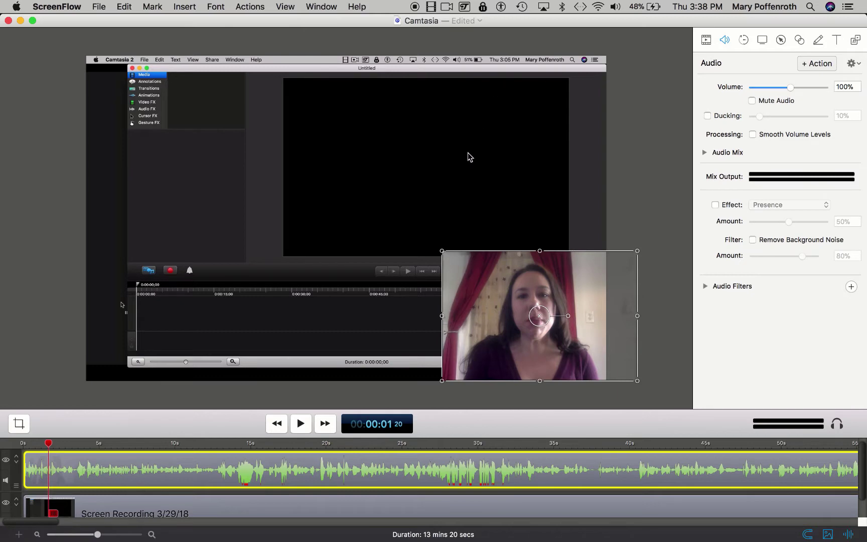
mouse_move(256, 522)
left_click(704, 152)
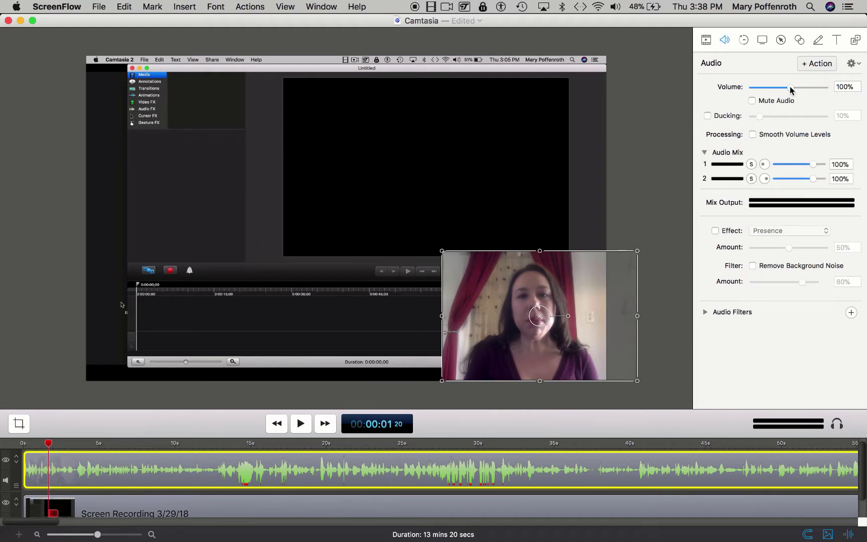
Step: Enable ducking at 10% on the camera clip and play the opening and the loud passage around 14 seconds at a raised system volume
left_click(707, 116)
key("space")
key("XF86AudioRaiseVolume")
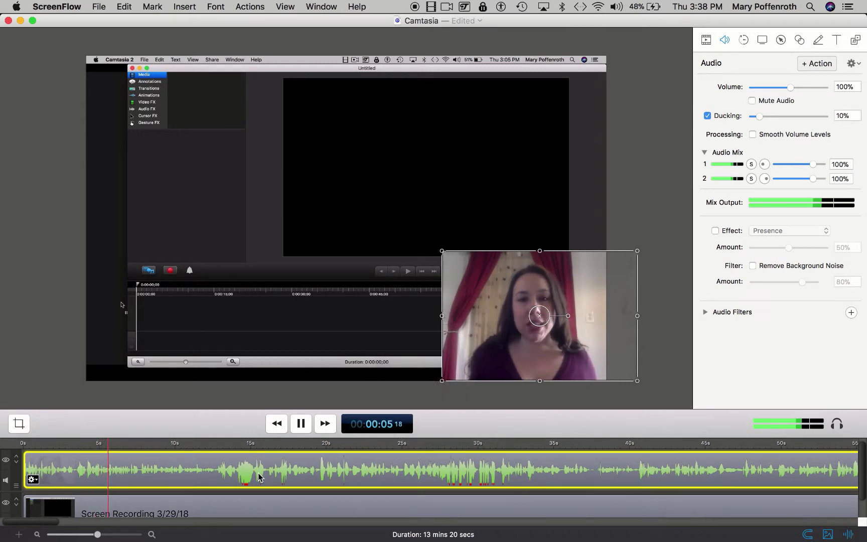
key("space")
left_click(236, 444)
key("space")
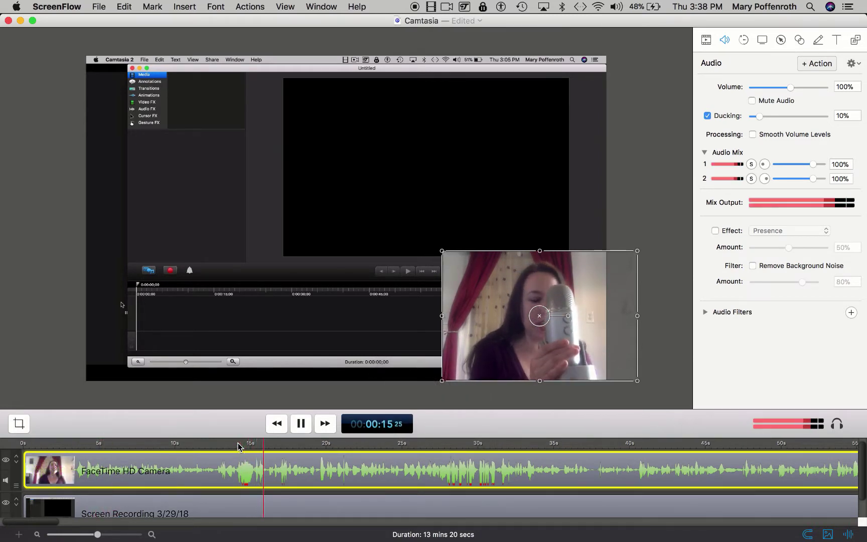
key("space")
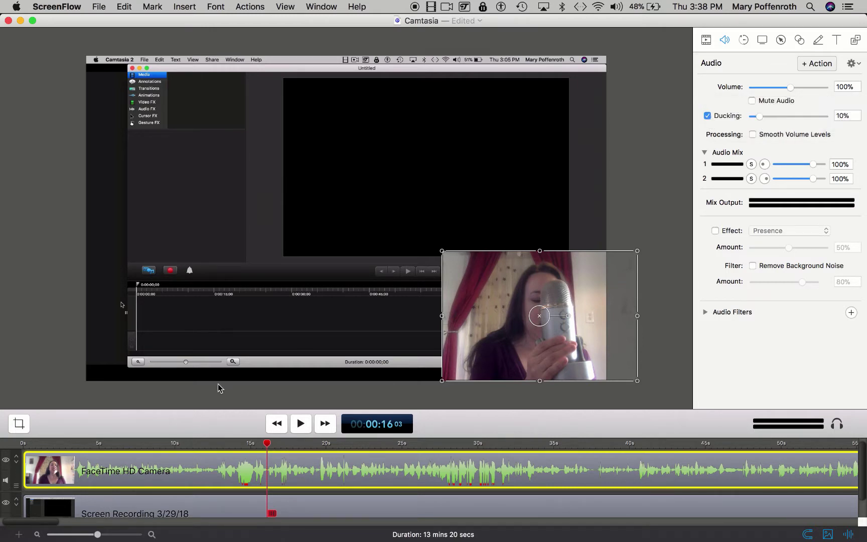
Step: Play the camera clip from about 8 seconds, switching ducking off mid-playback for comparison, and re-enable it
left_click_drag(269, 444, 150, 445)
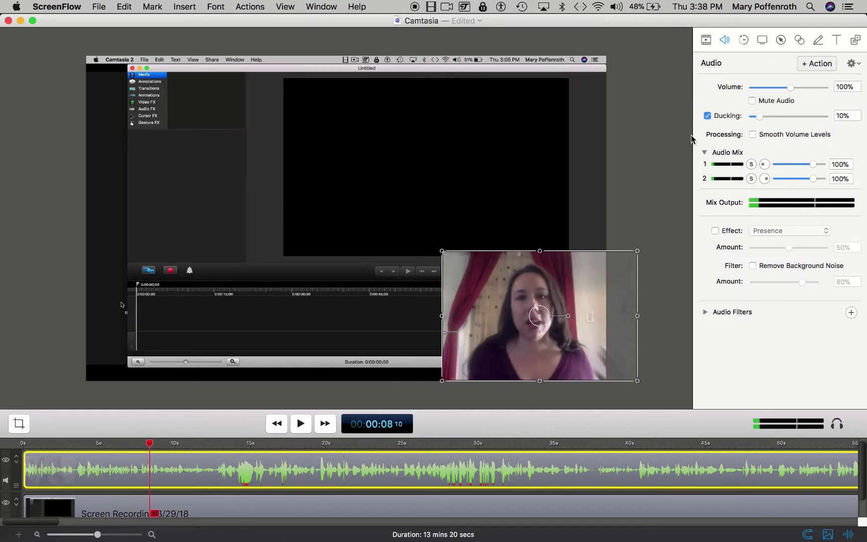
key("space")
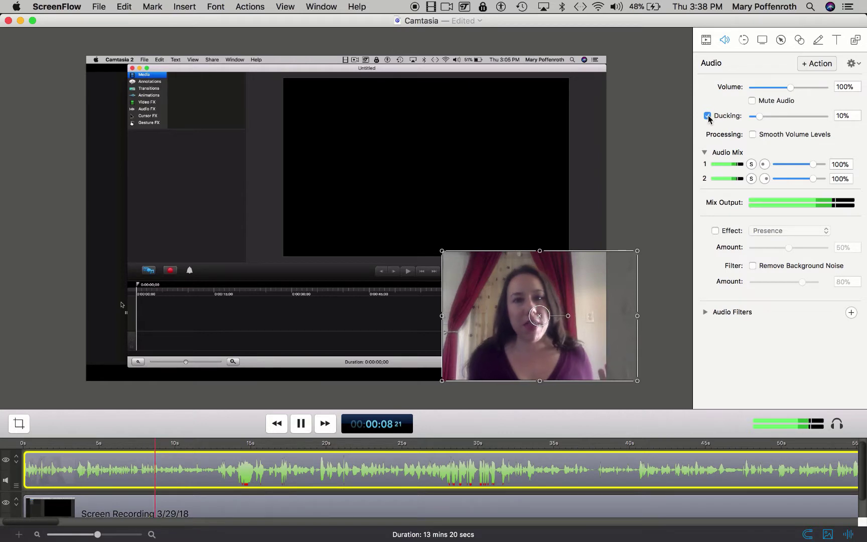
left_click(708, 116)
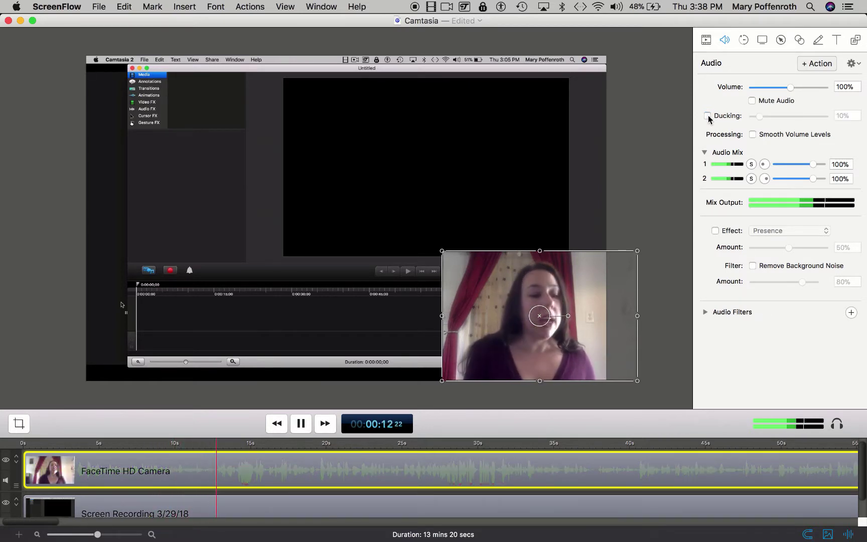
key("space")
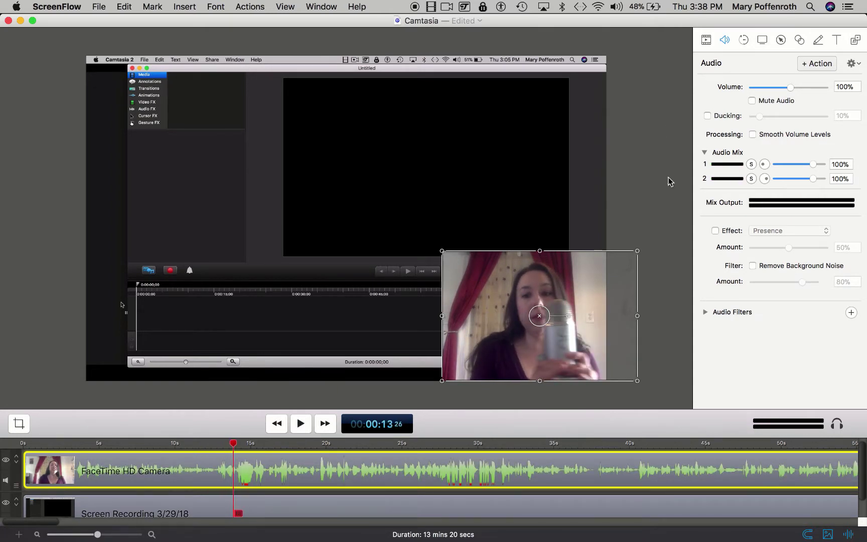
left_click(707, 116)
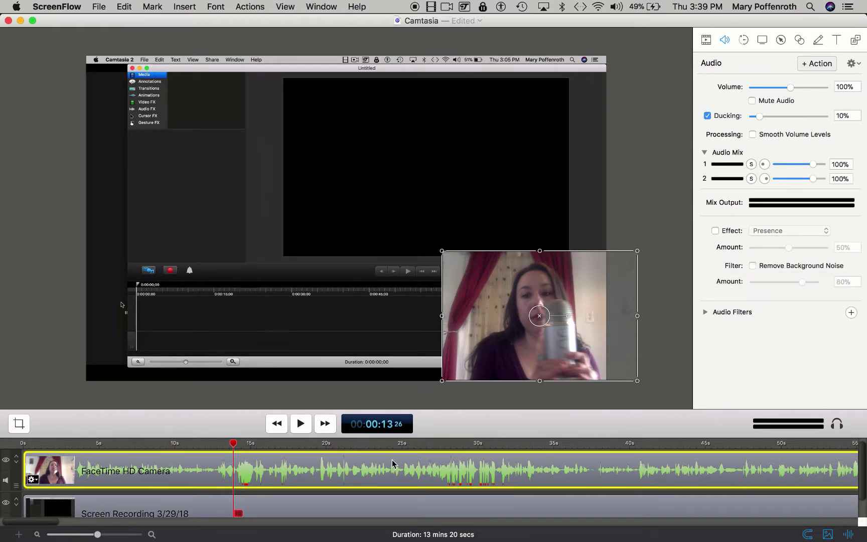
Step: Play the camera clip from about 44 seconds in two passes to check its sound with ducking on, adjusting the system volume
left_click_drag(49, 522, 80, 522)
left_click(224, 445)
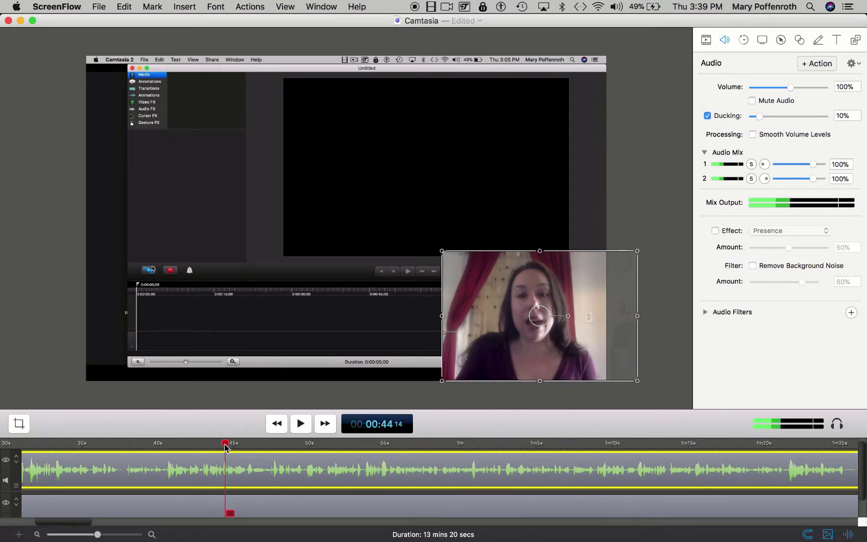
key("space")
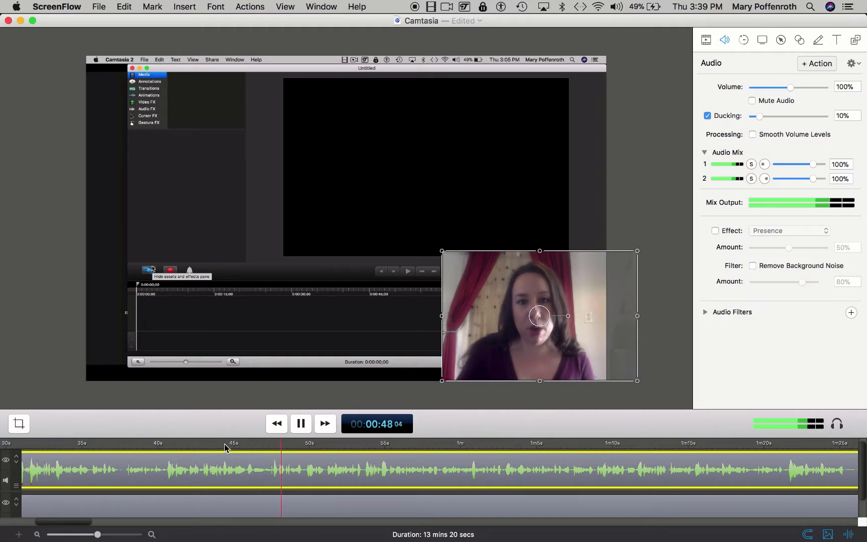
key("space")
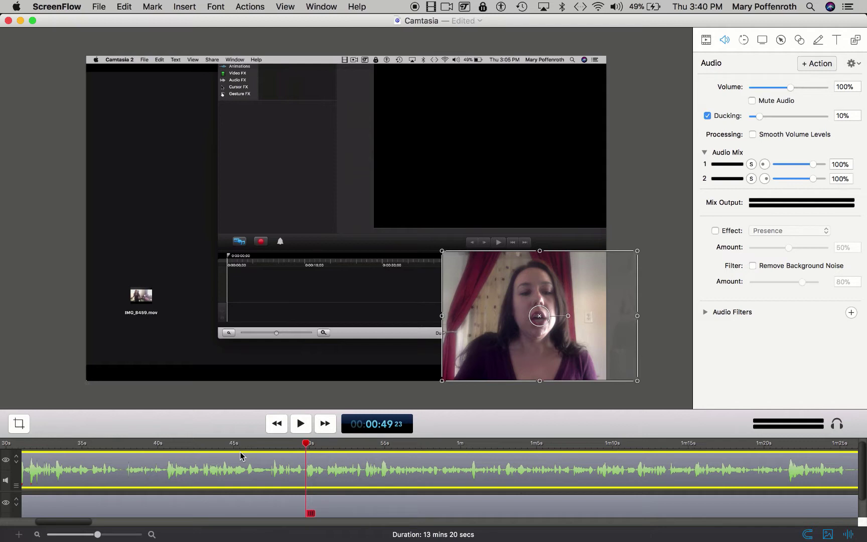
key("space")
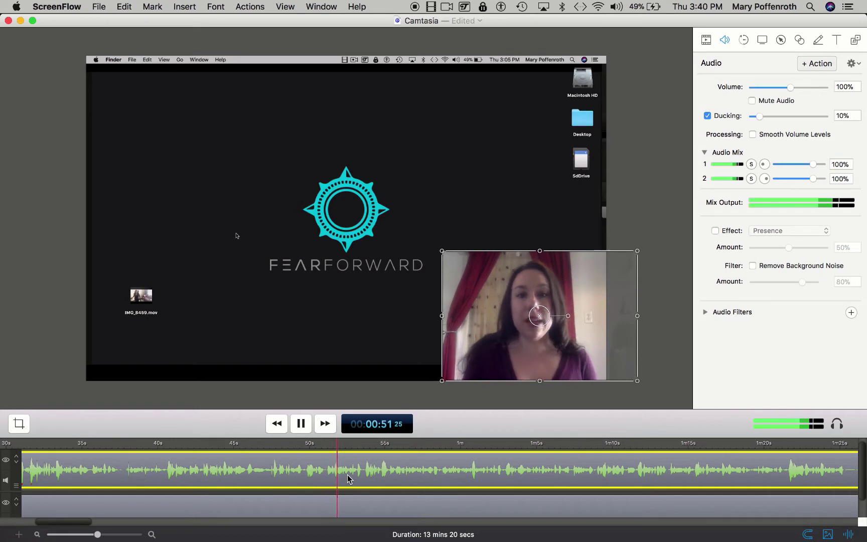
key("F12")
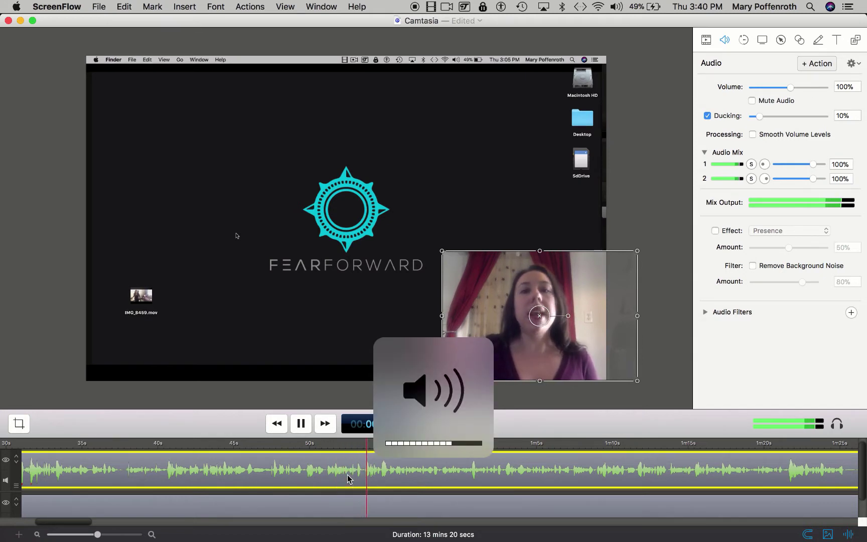
key("space")
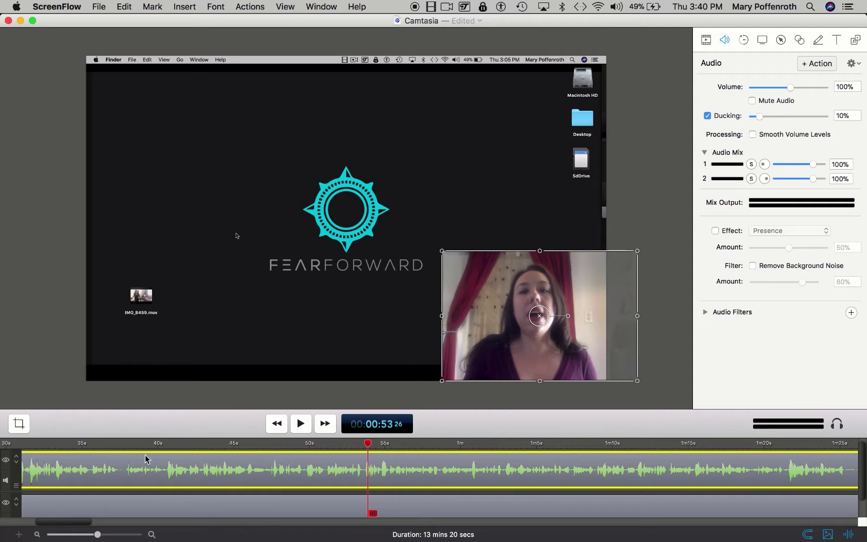
Step: Trim the silent ending from both the camera clip and the screen recording to about 13 minutes 11 seconds, and play the new ending
left_click_drag(97, 535, 838, 499)
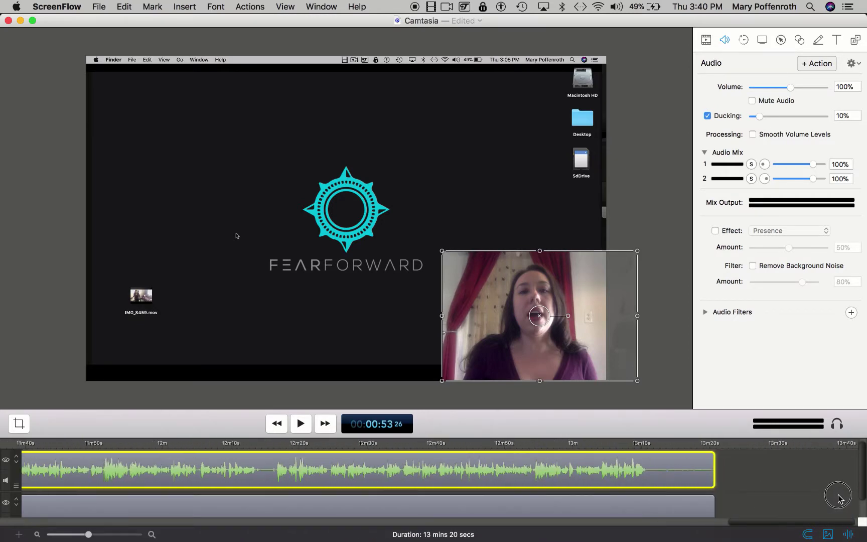
left_click(624, 443)
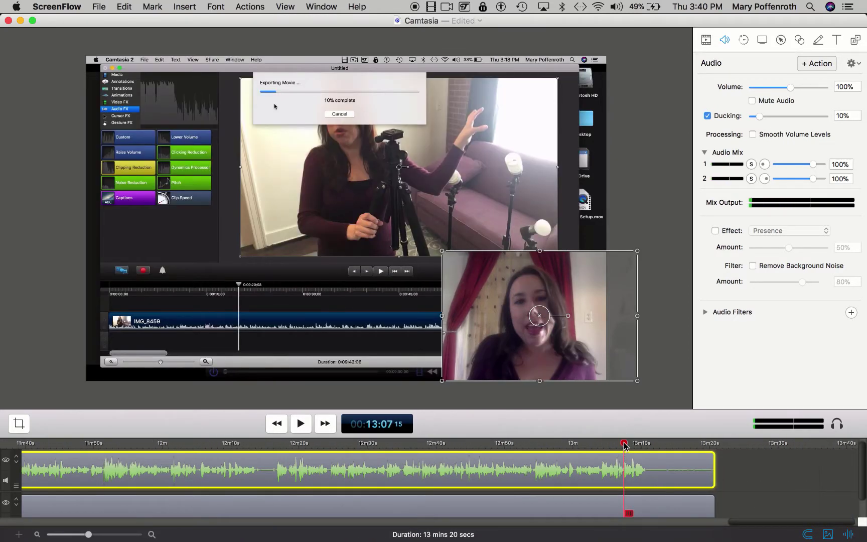
key("space")
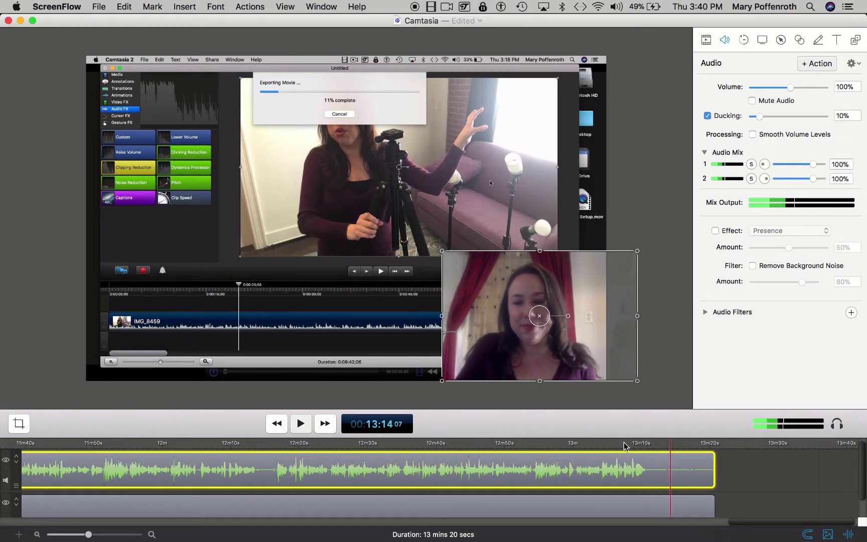
key("space")
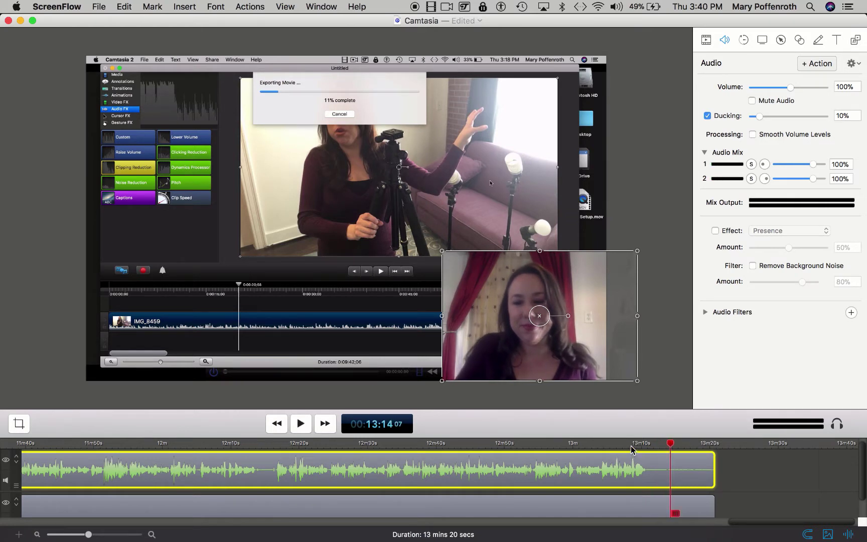
left_click_drag(713, 471, 647, 486)
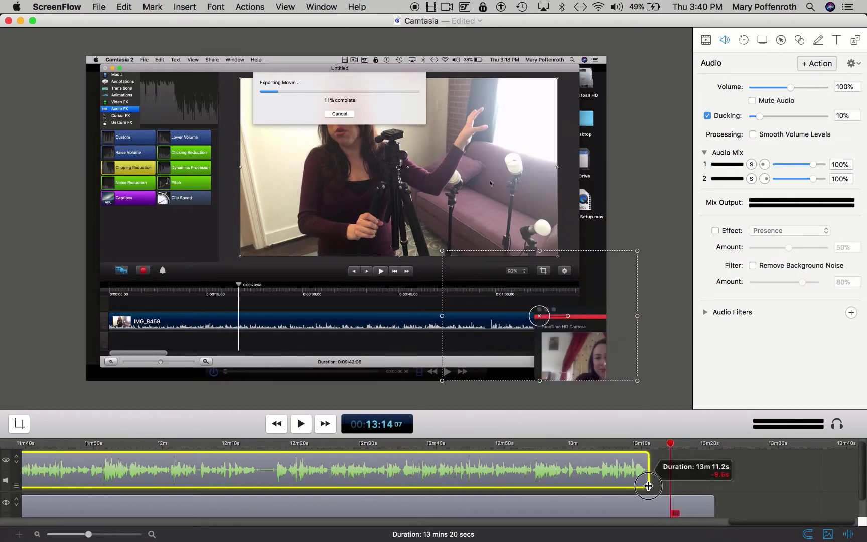
left_click_drag(714, 504, 648, 503)
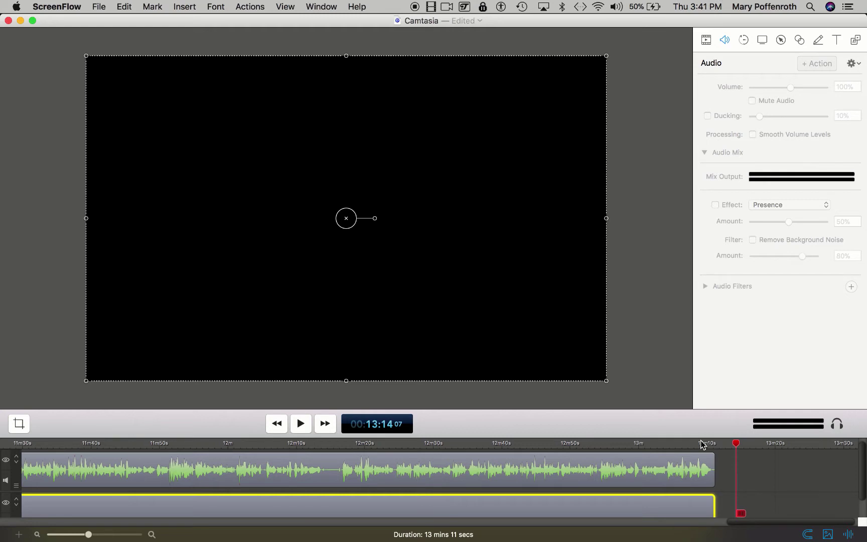
left_click(703, 445)
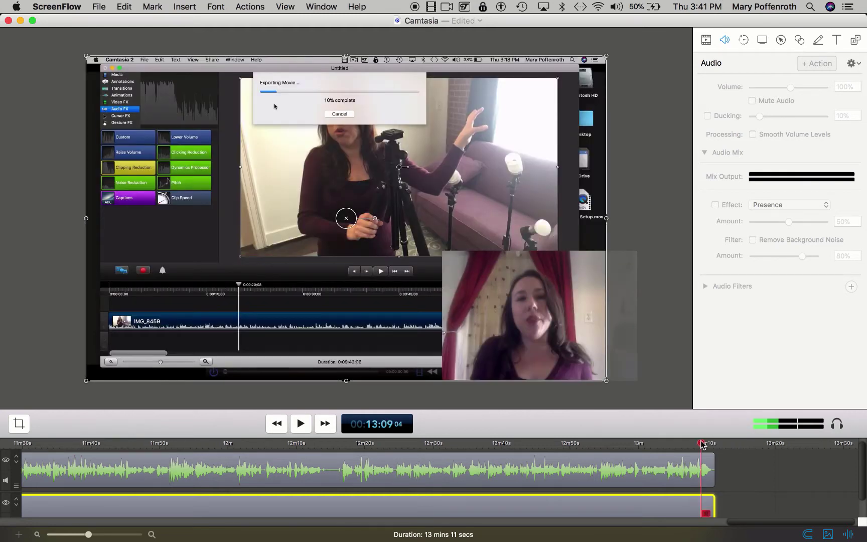
key("space")
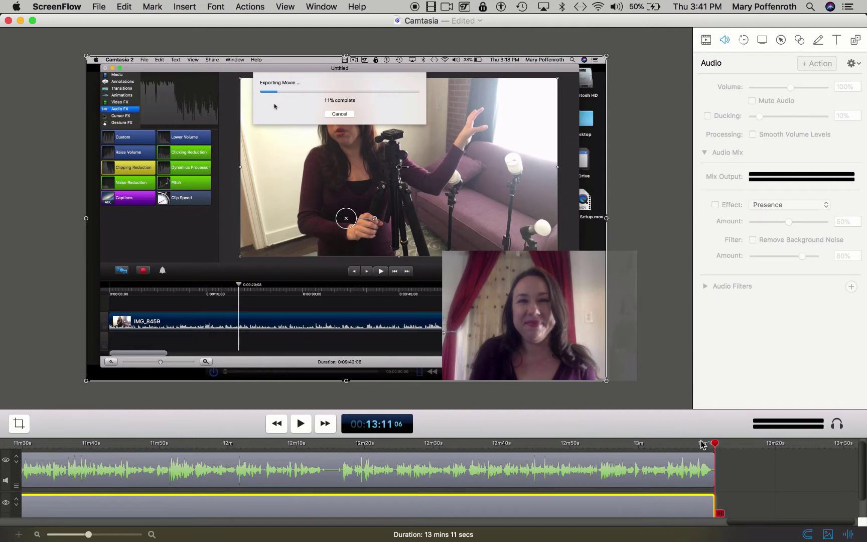
Step: Set the camera clip's ducking to 20% and play from 12 minutes 28 seconds to compare the sound
left_click(412, 467)
left_click(418, 444)
key("space")
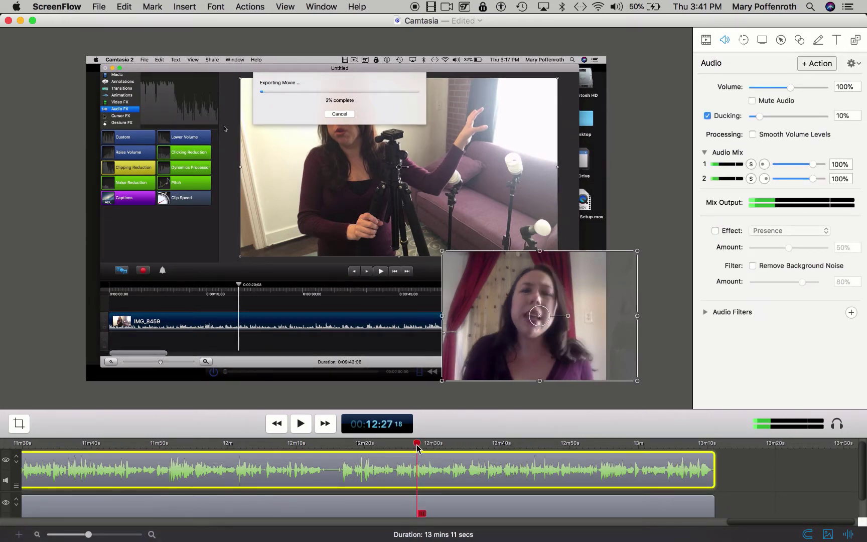
key("space")
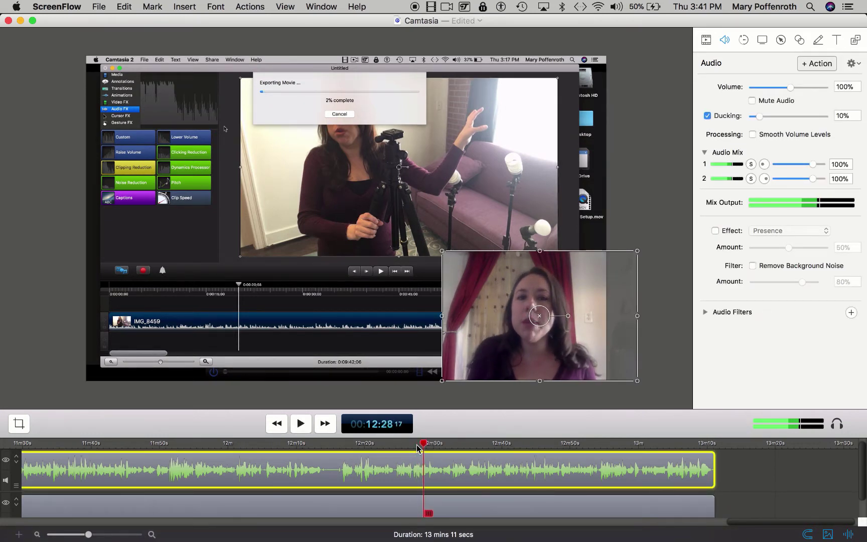
left_click_drag(759, 116, 767, 116)
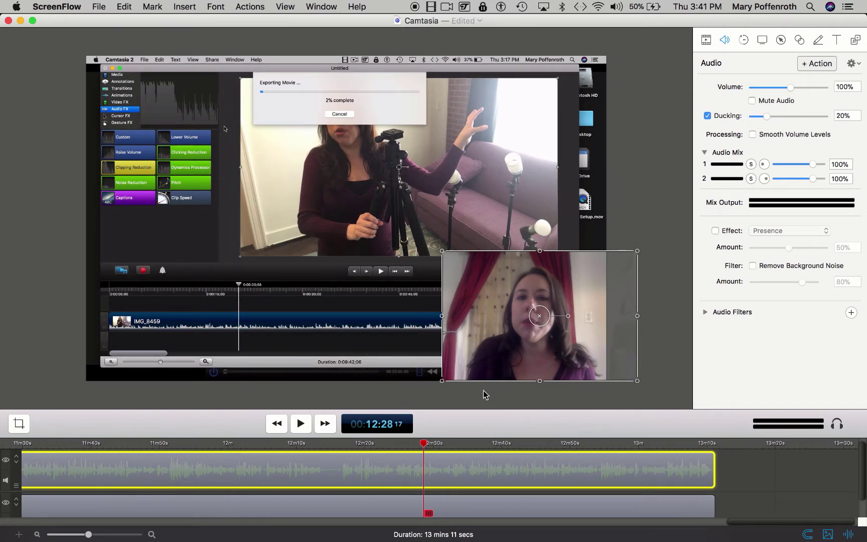
left_click(423, 444)
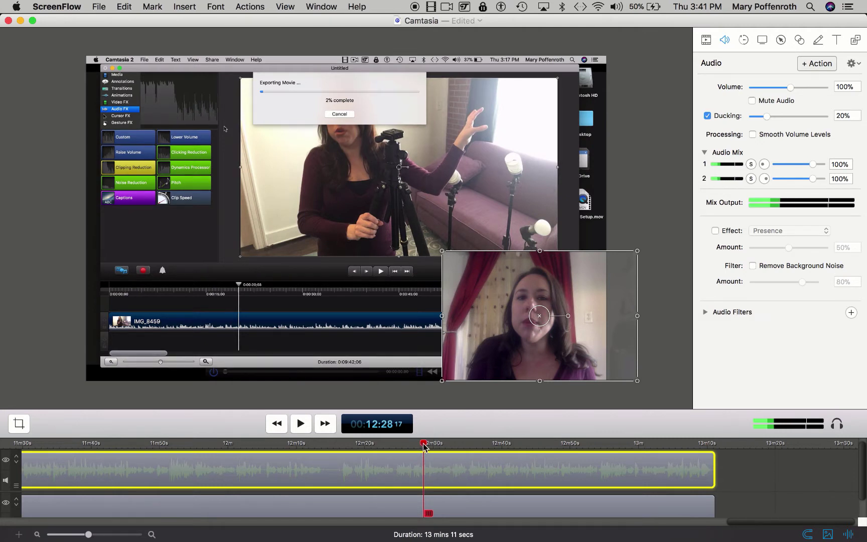
key("space")
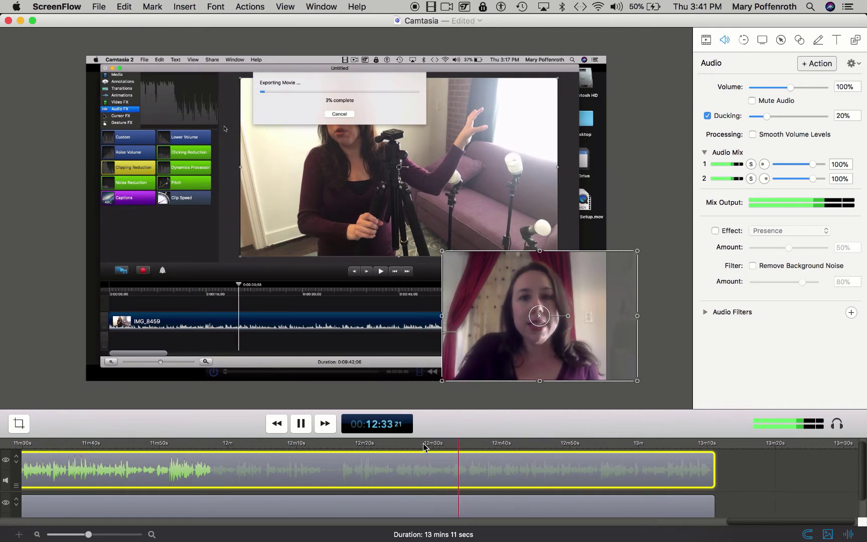
key("space")
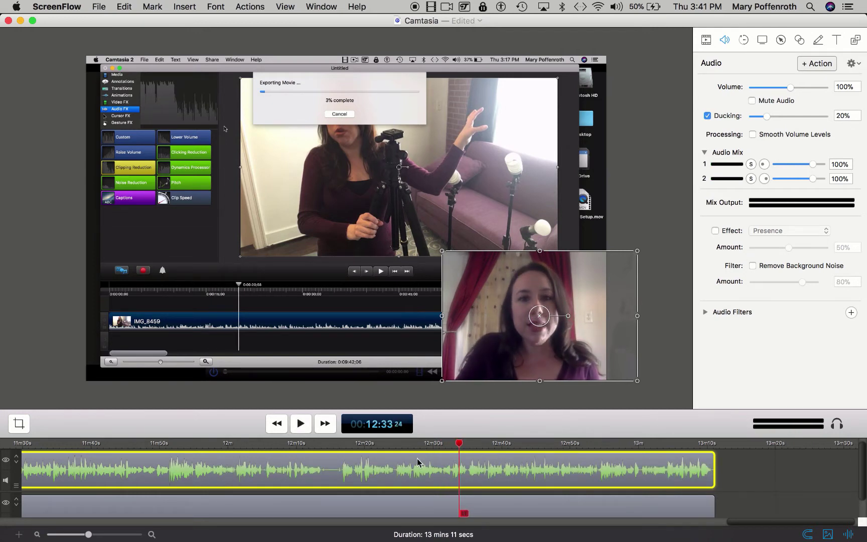
Step: Save the edited project with the screen recording clip selected
left_click(478, 503)
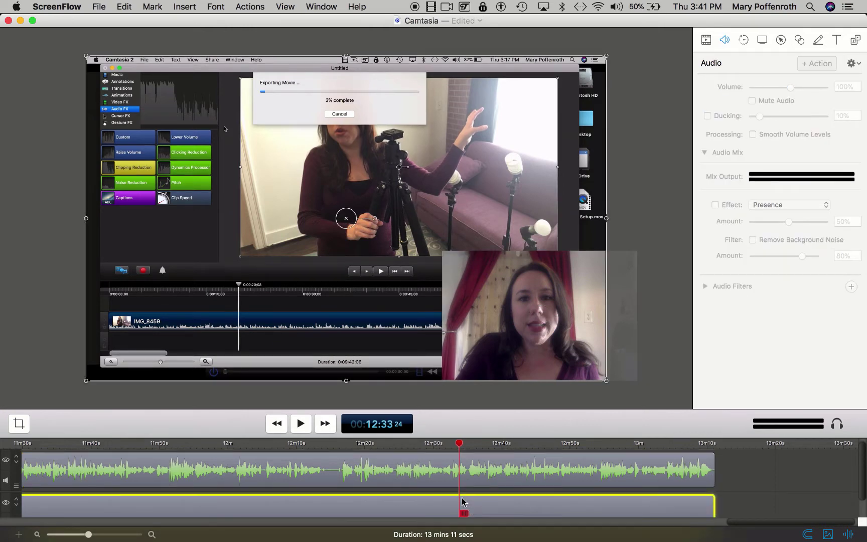
left_click(98, 6)
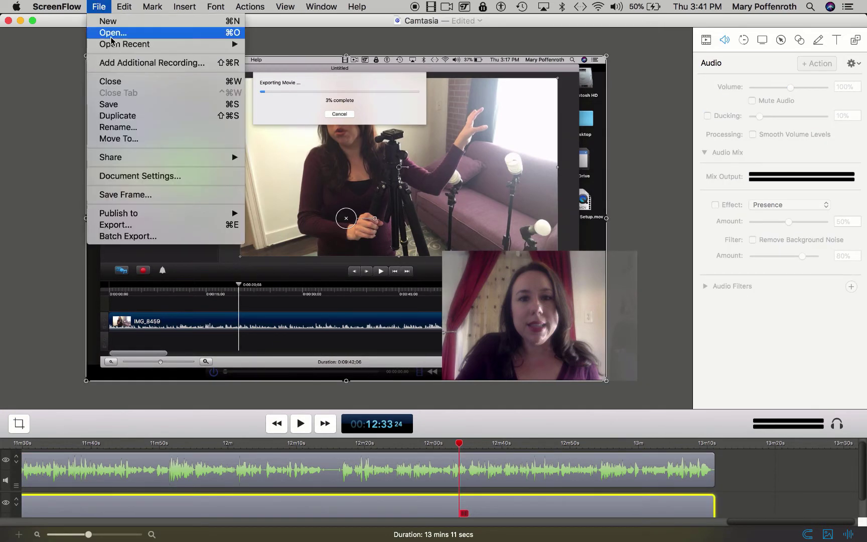
left_click(109, 104)
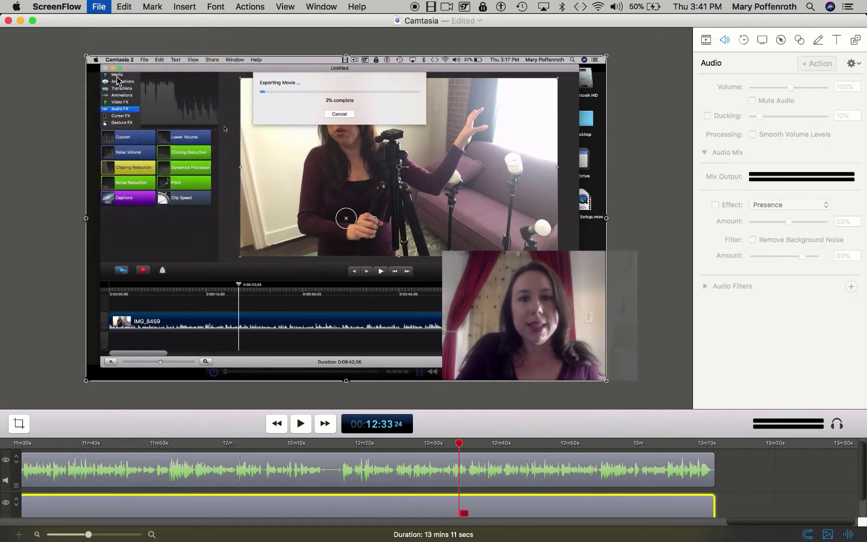
Step: Export the movie to the Desktop as Screenflow Video.mp4 with the Web - High preset, scaled by 50% to 1440 x 900
left_click(106, 5)
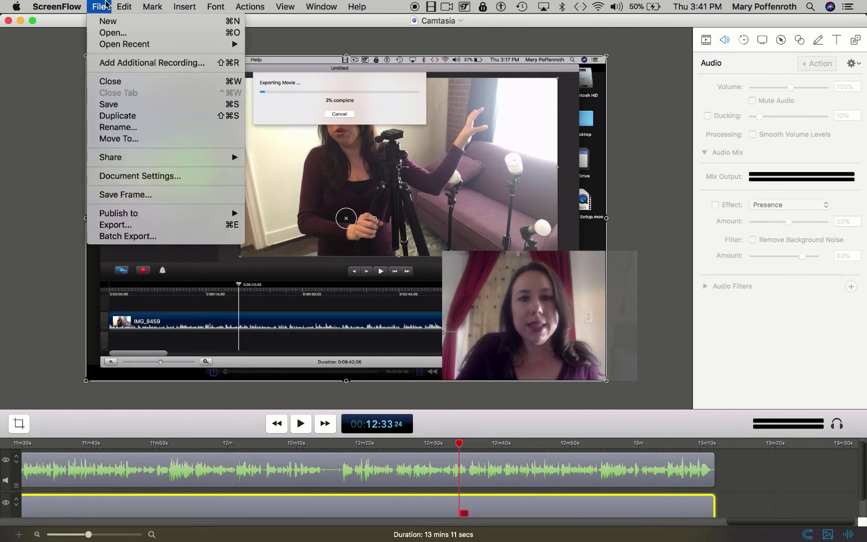
left_click(162, 227)
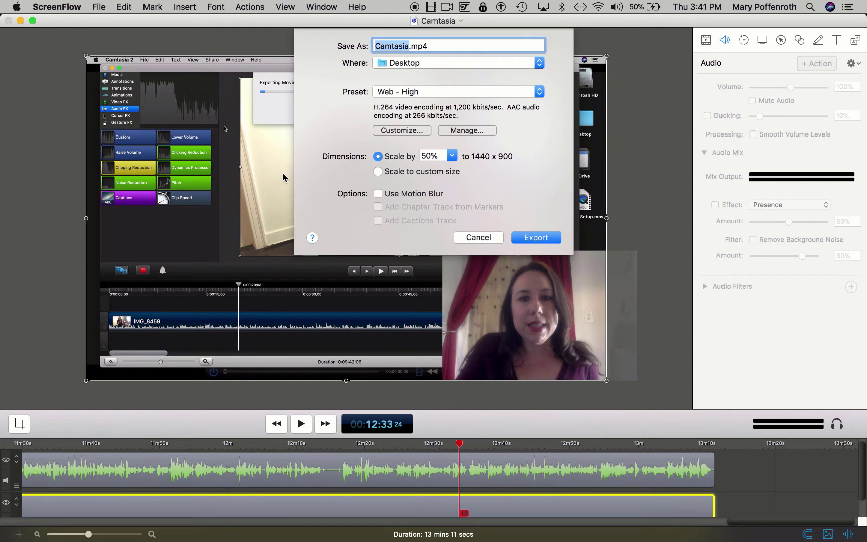
type("Screenflow")
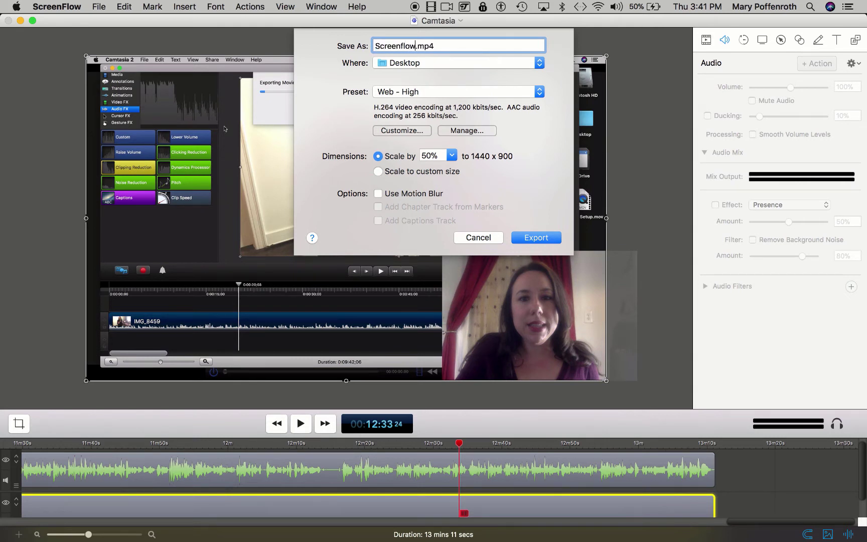
type(" Video")
left_click(556, 237)
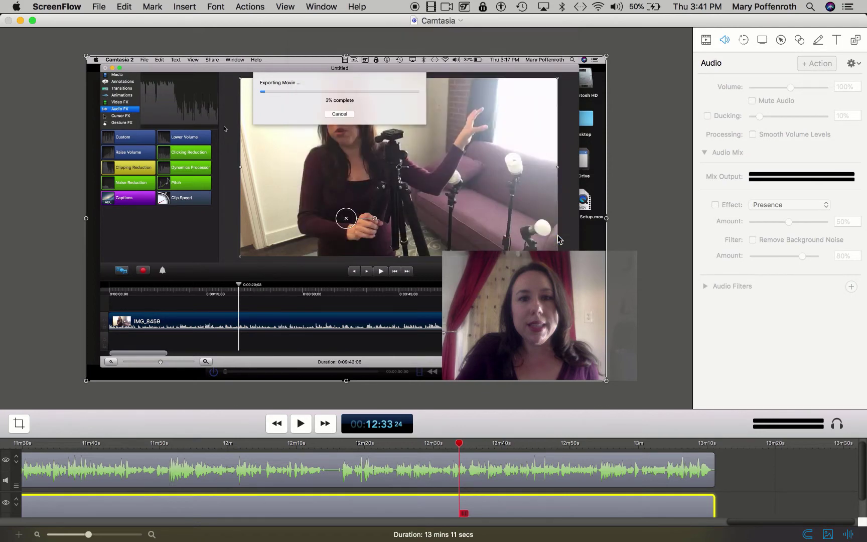